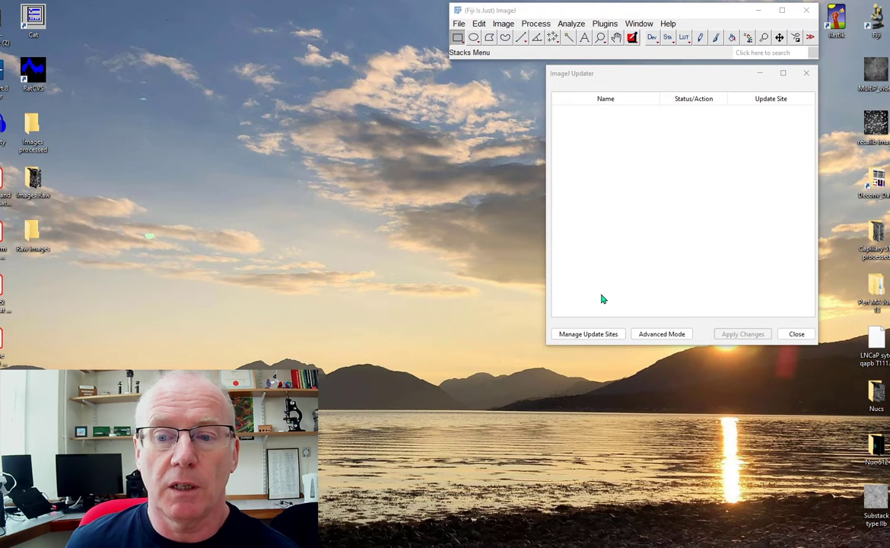
Enable the IJPB-plugins and ilastik update sites and apply the changes.
click(589, 334)
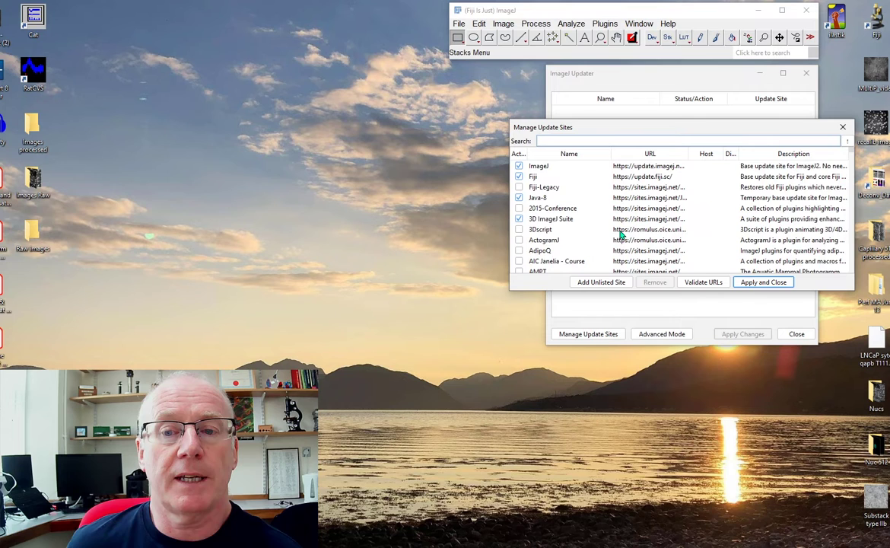
scroll(618, 232, down, 3)
scroll(615, 231, down, 20)
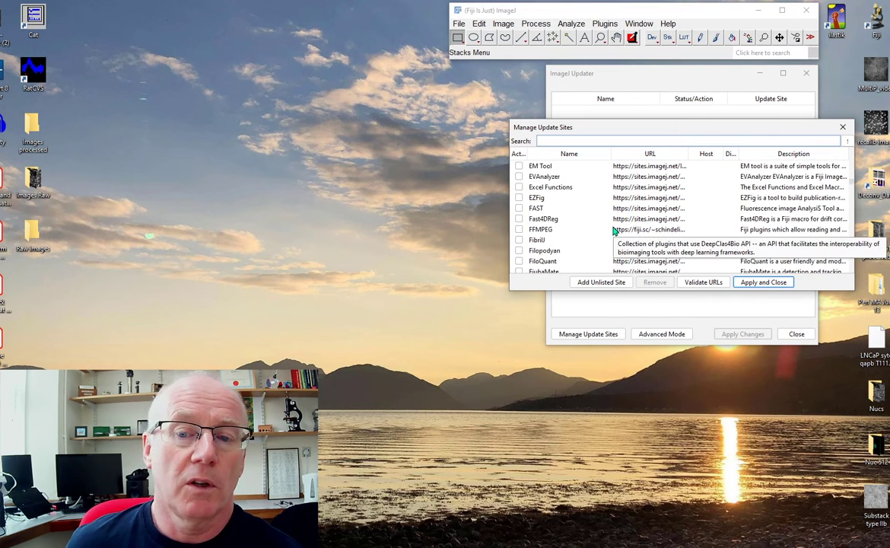
scroll(615, 231, down, 8)
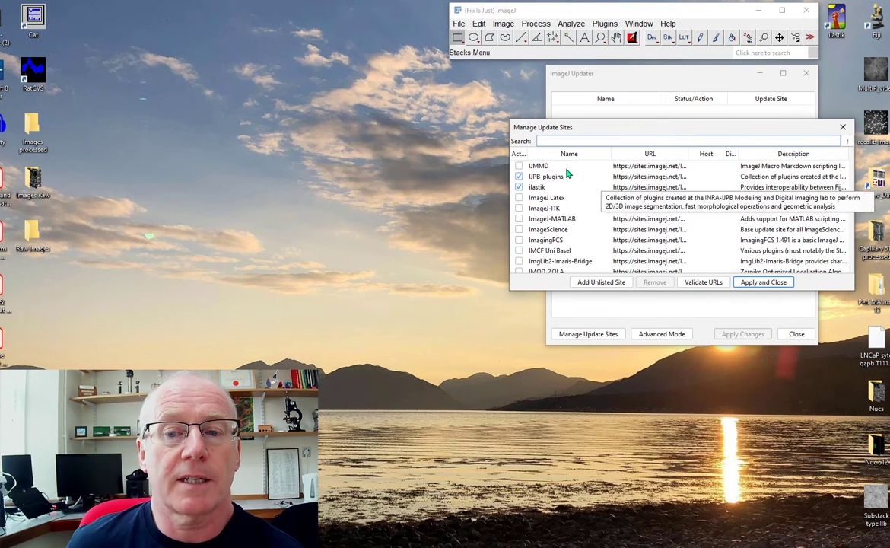
click(519, 176)
click(519, 188)
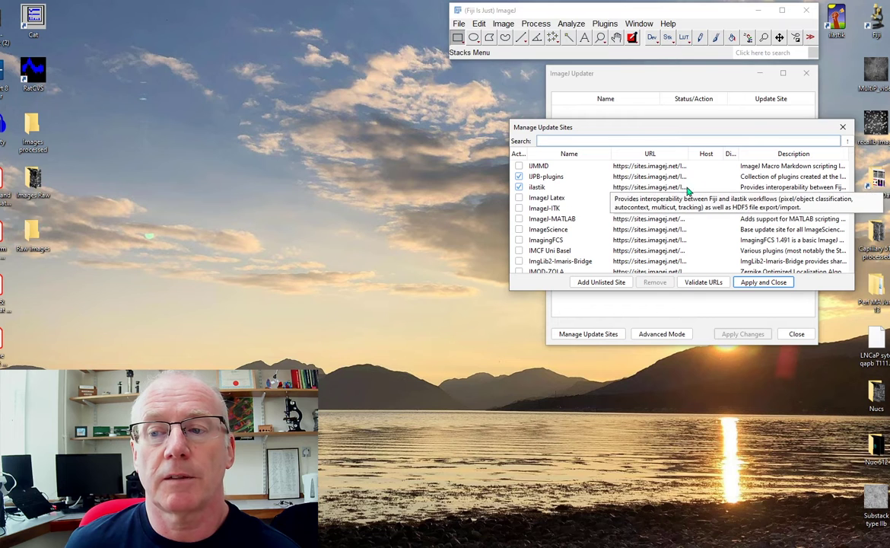
click(843, 127)
Close the Updater and bring up Fiji's ilastik plugin commands.
click(759, 74)
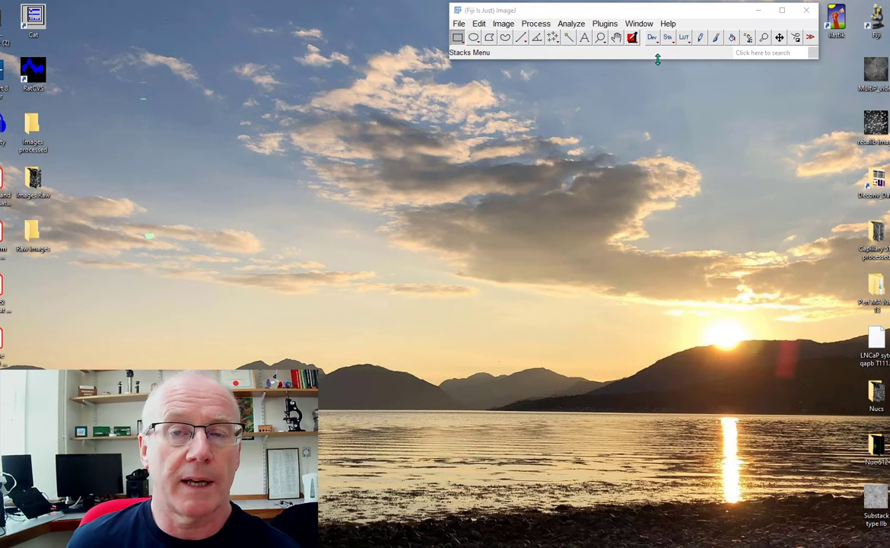
click(607, 23)
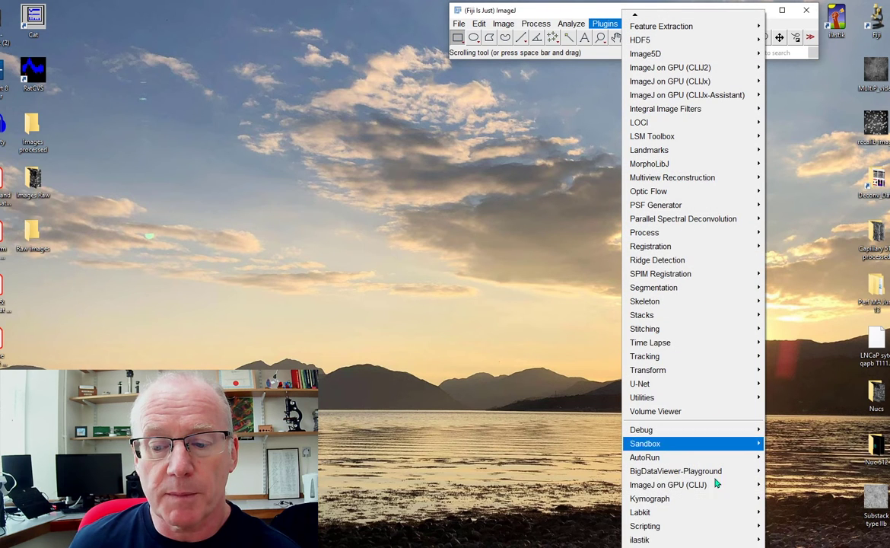
mouse_move(643, 540)
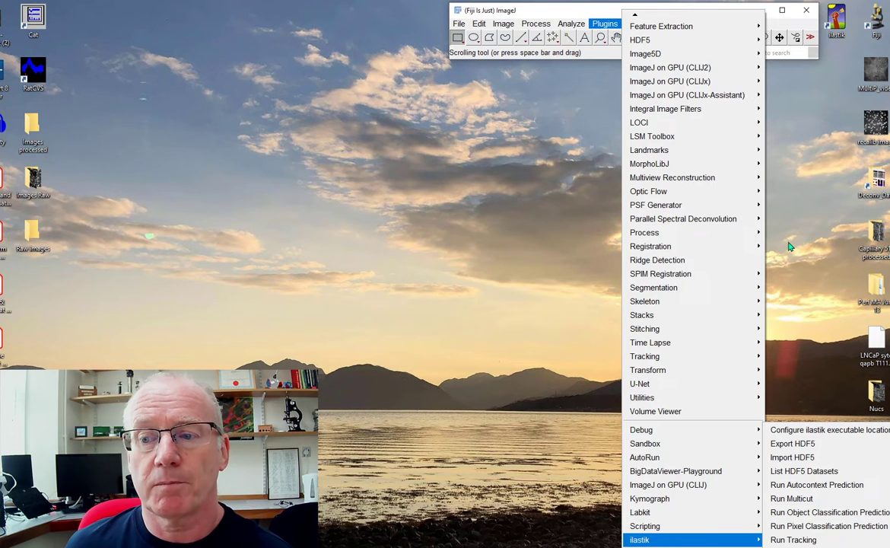
Create a new Pixel Classification project named NucPix, saved in the ML Models folder.
click(818, 242)
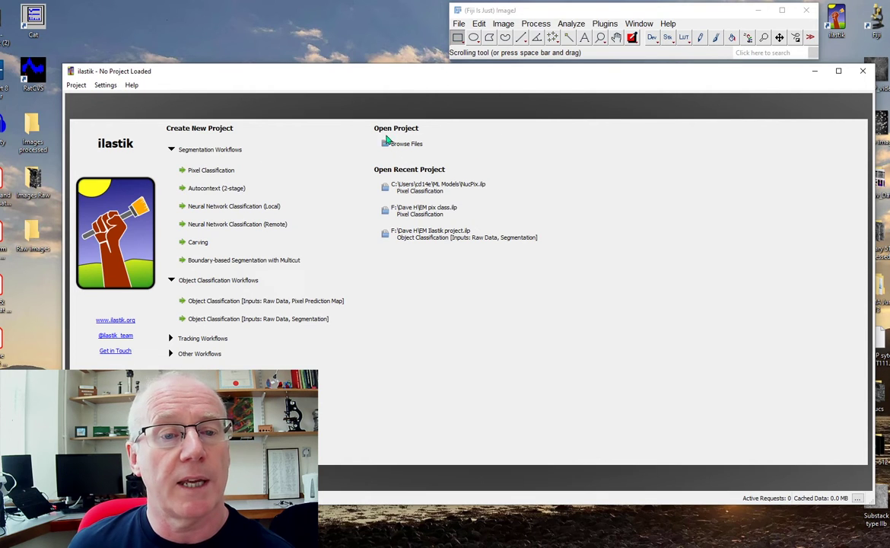
click(217, 172)
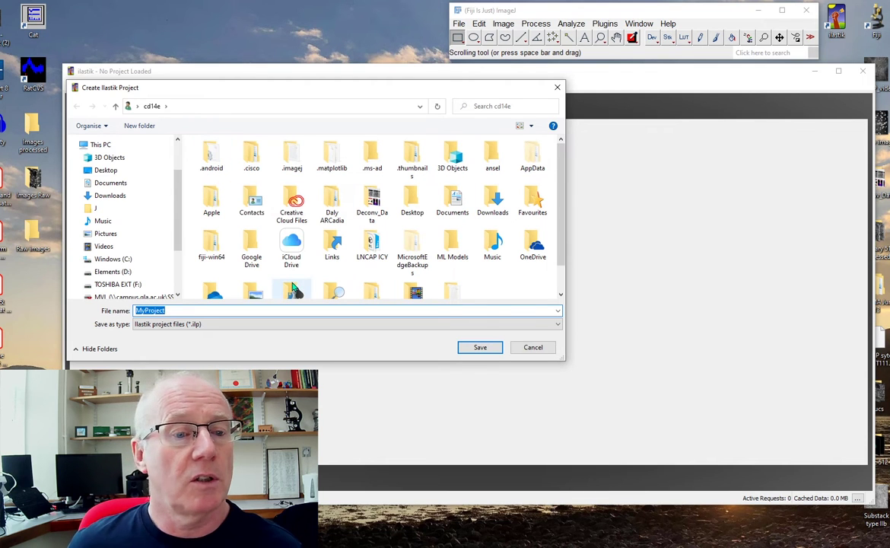
text(N)
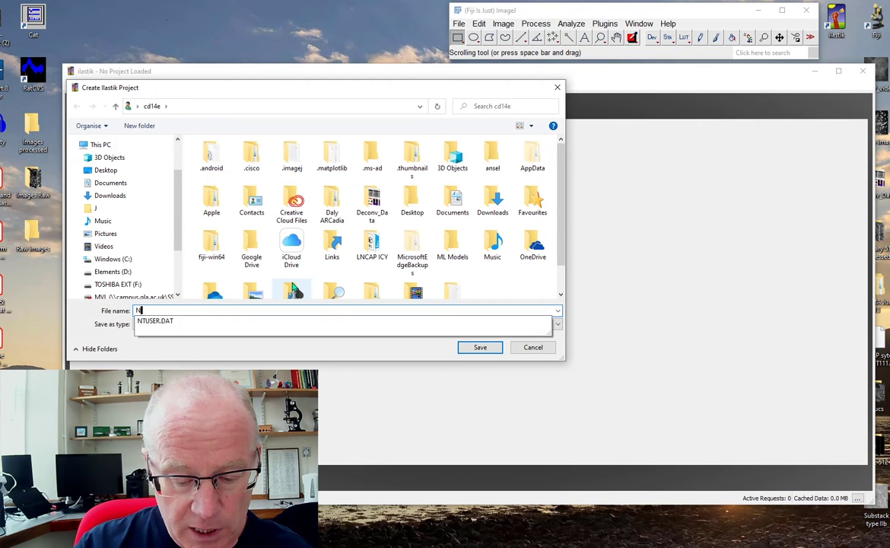
text(ucPix)
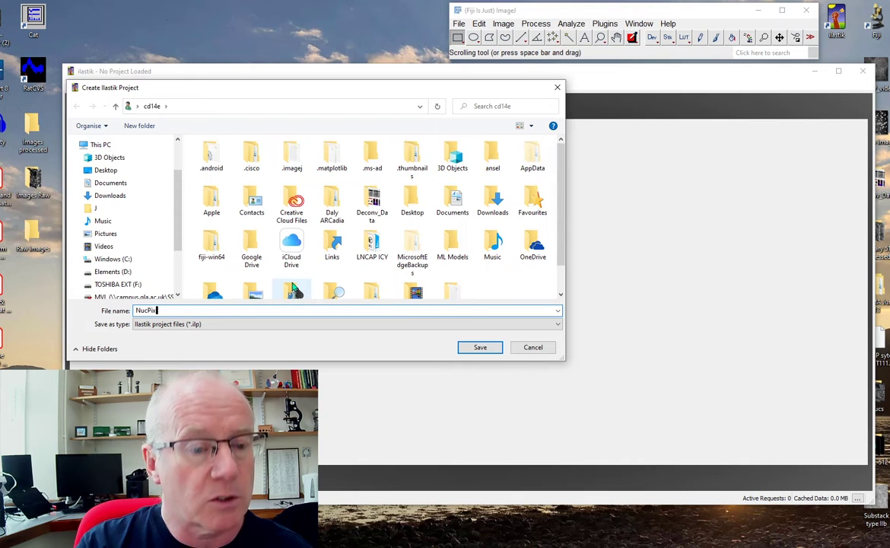
double_click(454, 246)
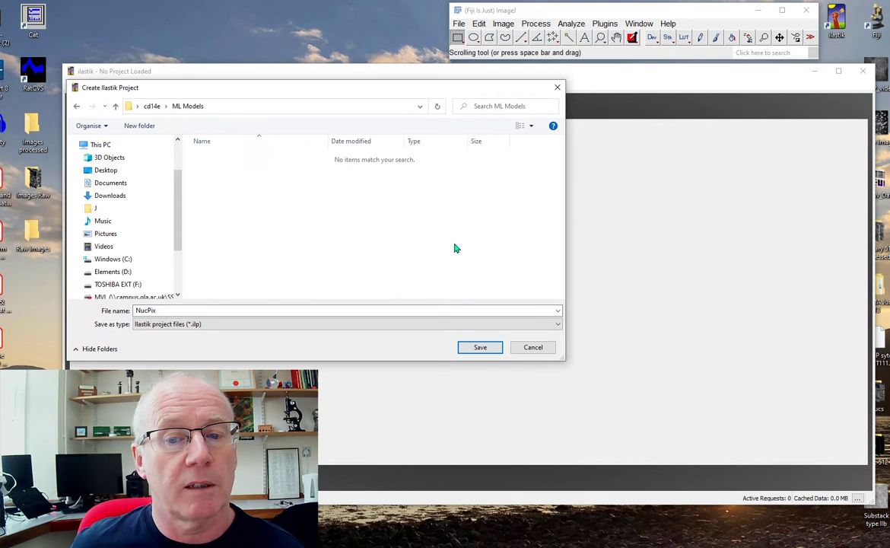
click(482, 347)
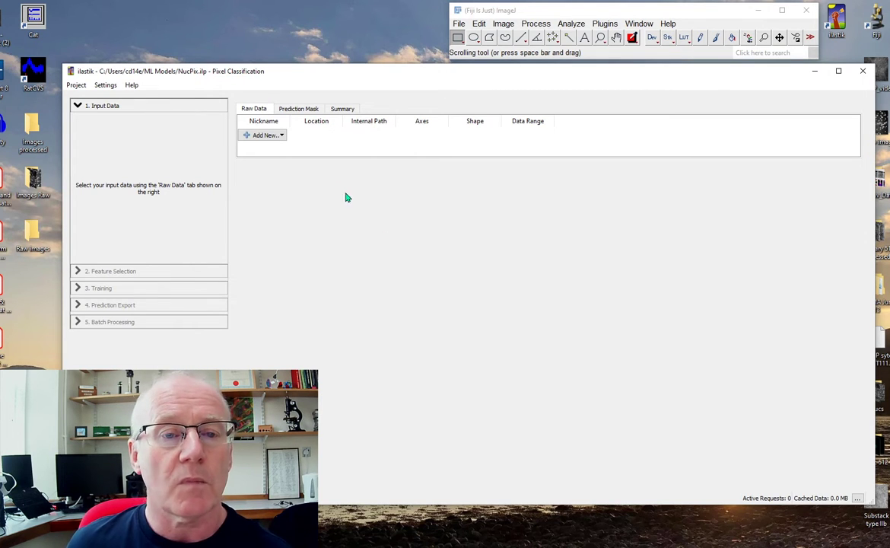
Add ADV 3 from the Nucs folder as a separate raw data image.
click(267, 138)
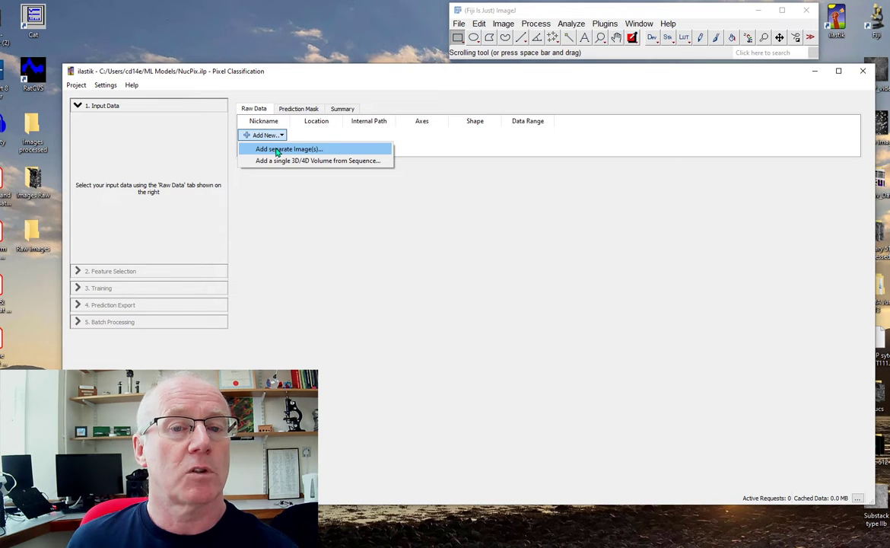
click(277, 151)
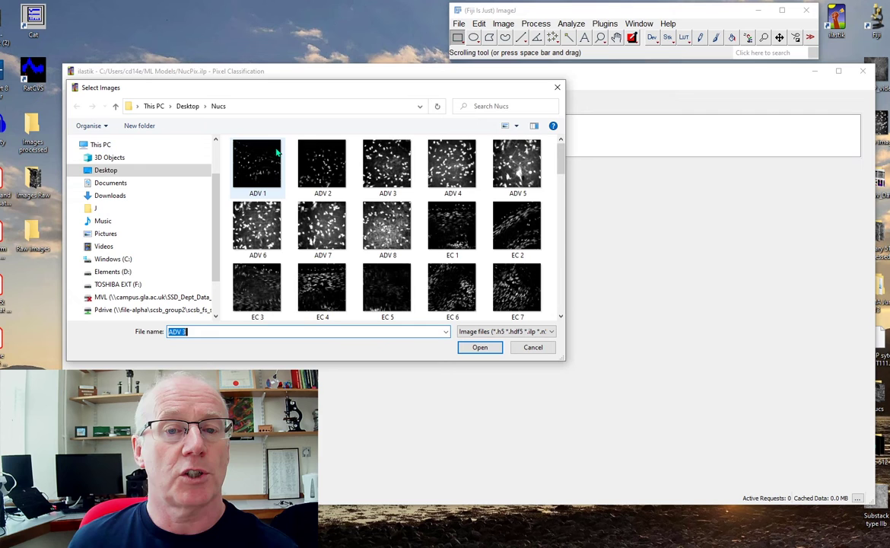
click(387, 162)
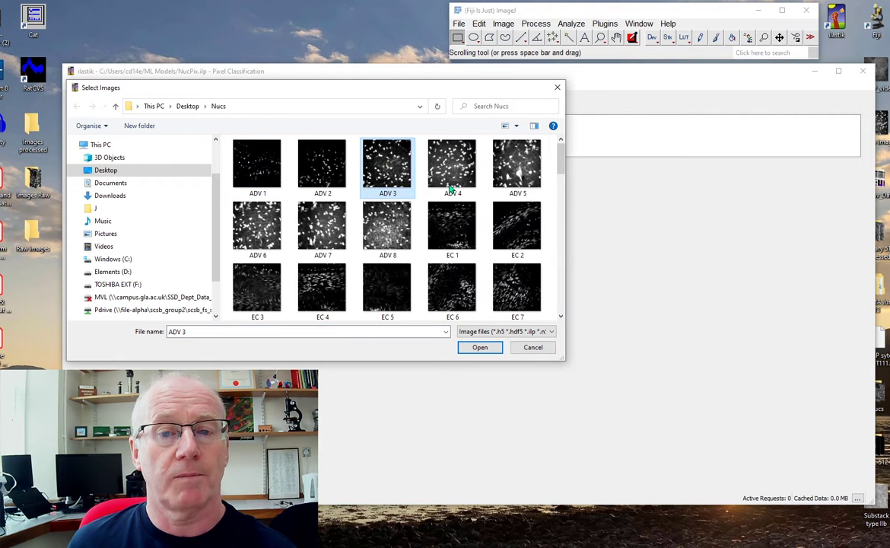
click(490, 350)
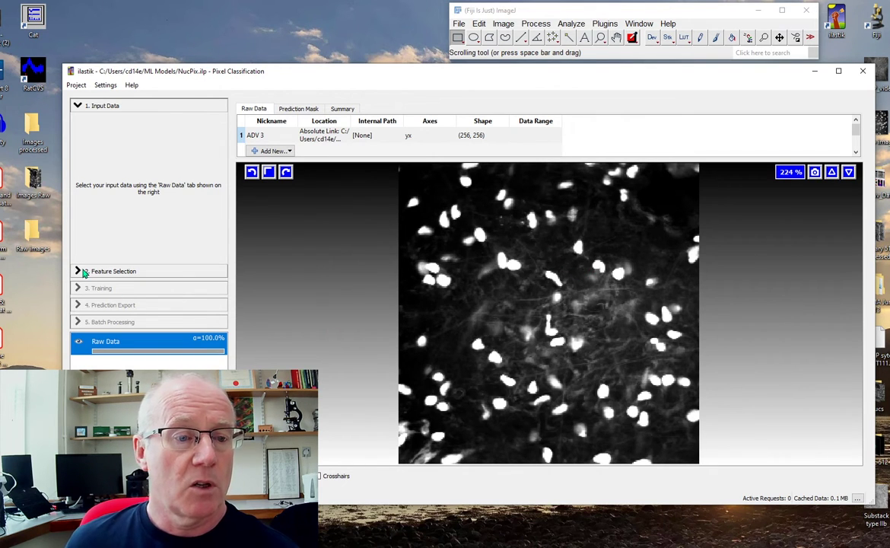
Tick every Color/Intensity, Edge and Texture feature across all sigmas.
click(106, 271)
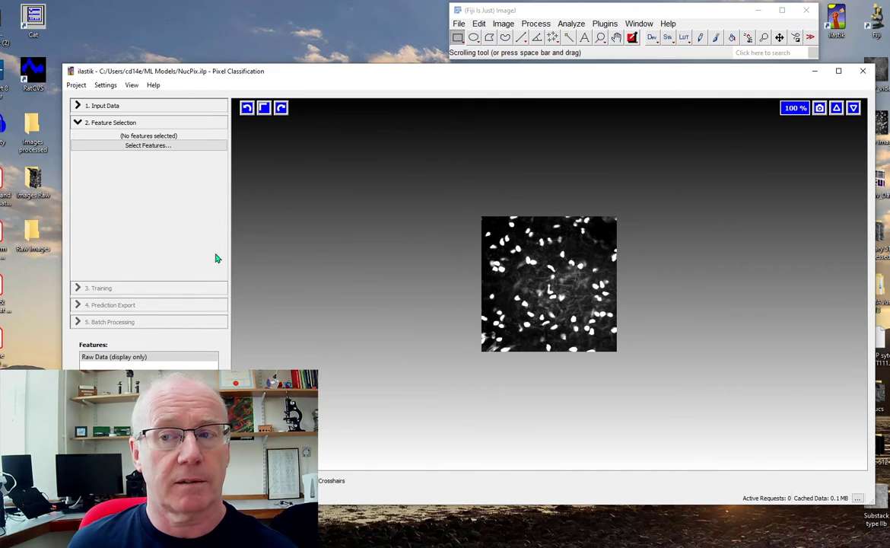
click(837, 109)
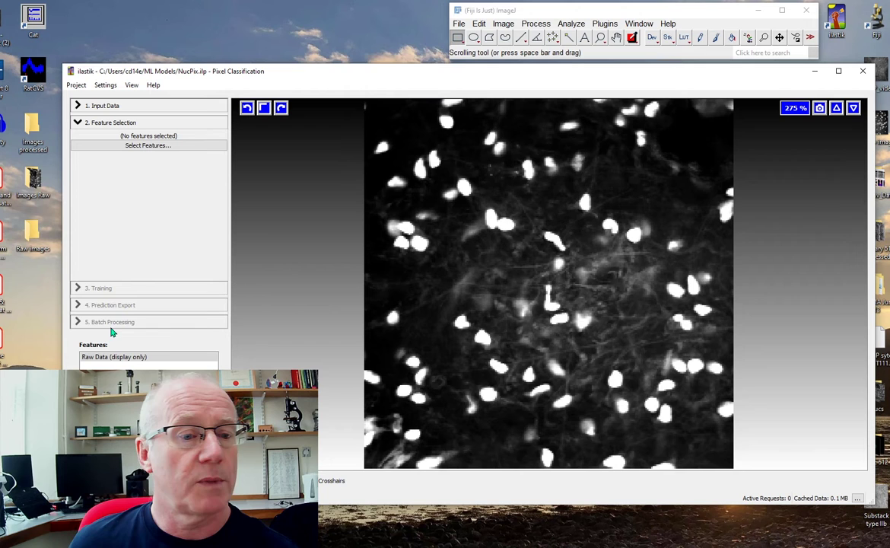
click(151, 146)
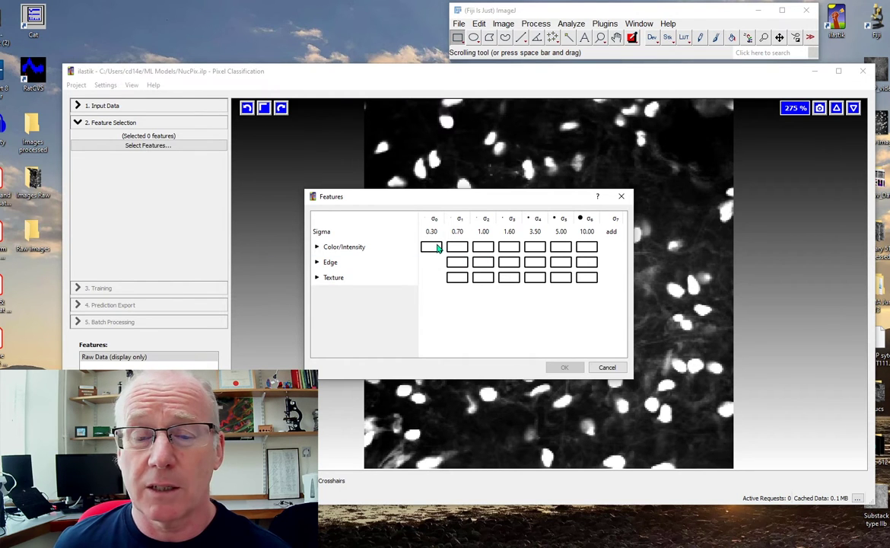
mouse_move(432, 247)
mouse_down()
mouse_move(570, 246)
mouse_move(584, 247)
mouse_move(586, 278)
mouse_up()
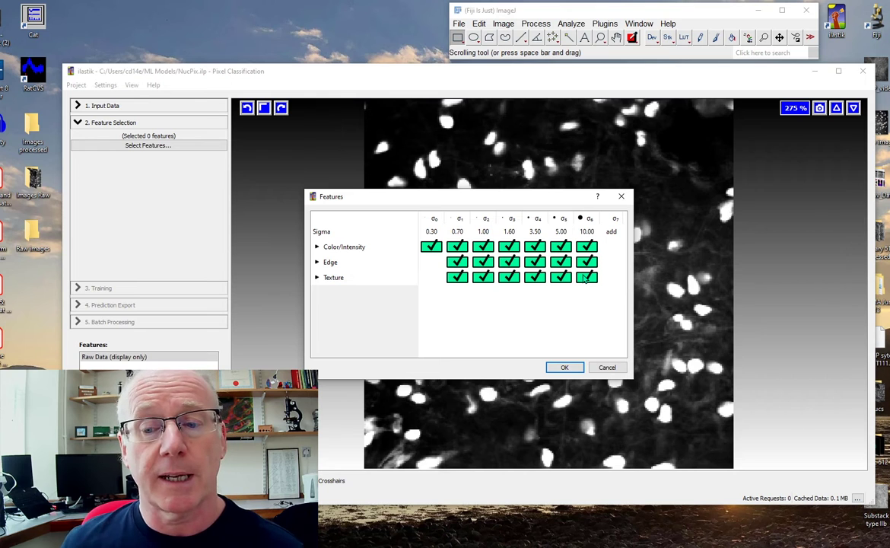
Confirm the features and rename the two training labels to Bg and Nuc.
click(566, 369)
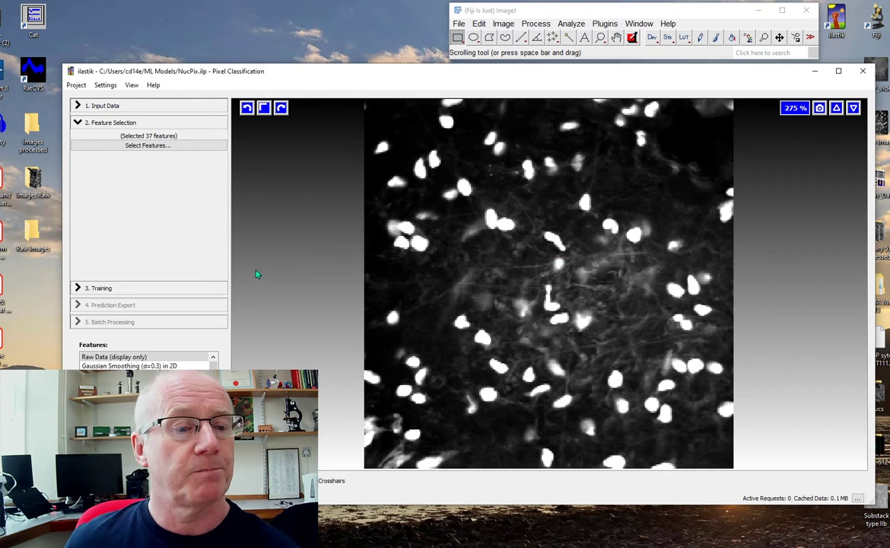
click(98, 288)
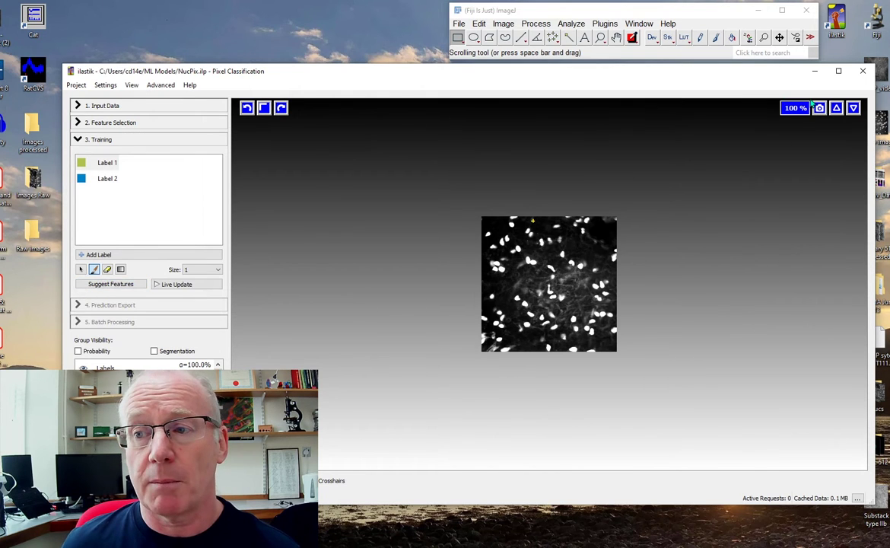
click(836, 109)
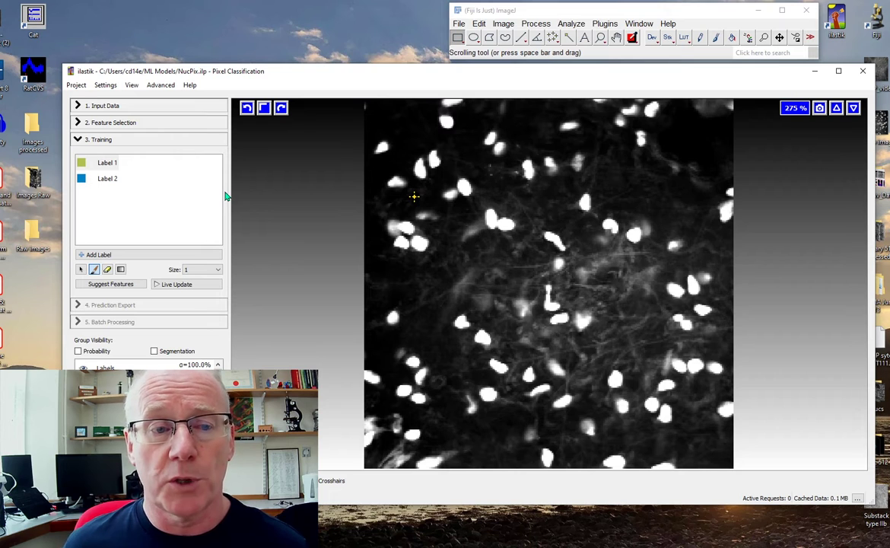
double_click(110, 165)
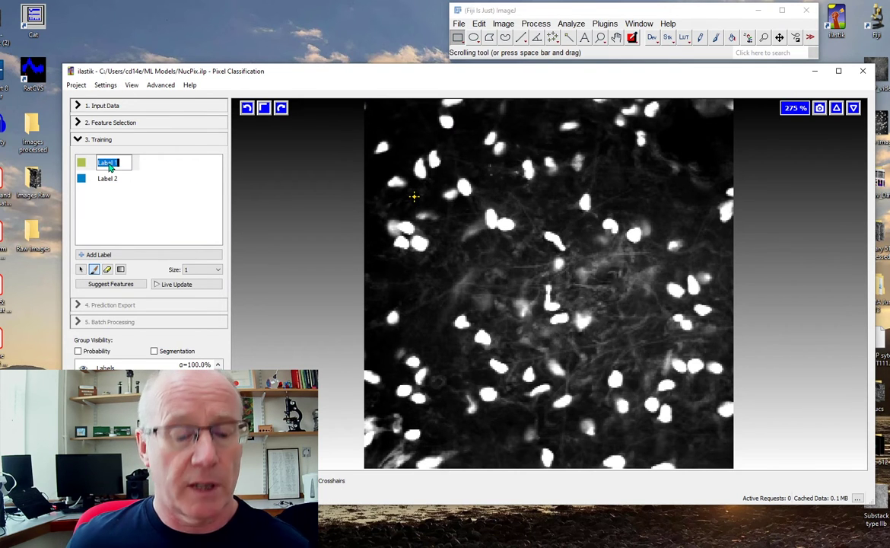
text(Bg)
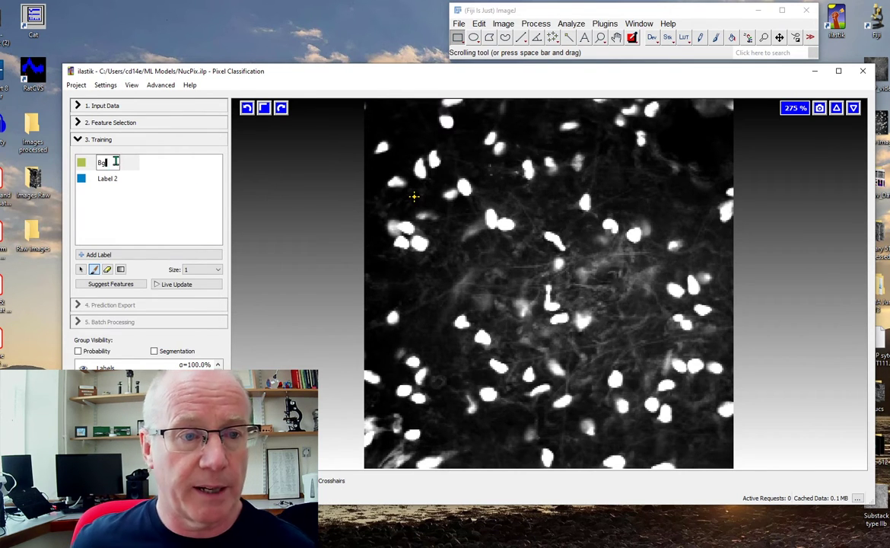
double_click(110, 181)
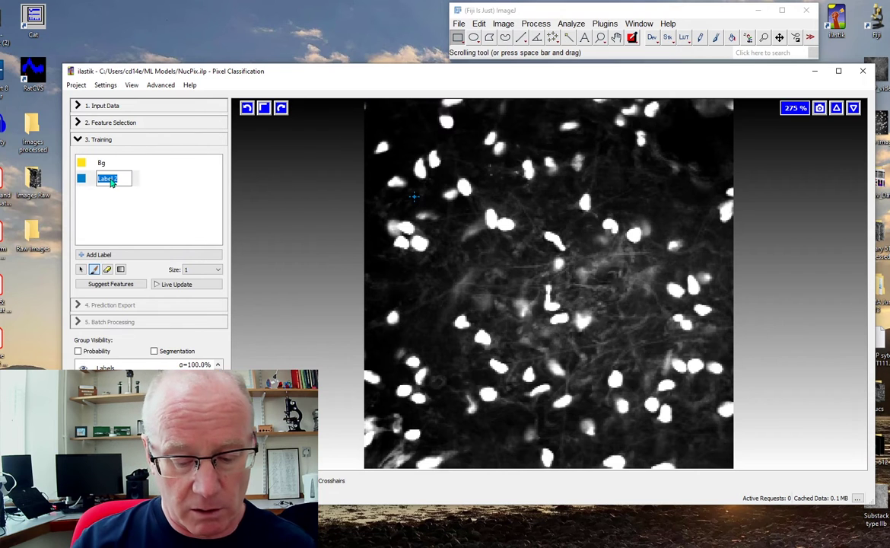
text(Nuc)
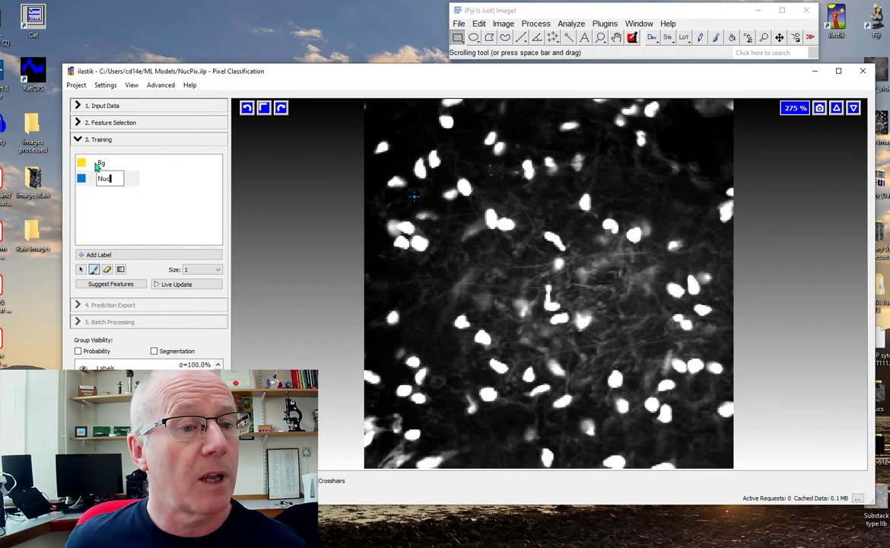
Paint three Bg strokes between nuclei and Nuc strokes on two nuclei.
click(122, 164)
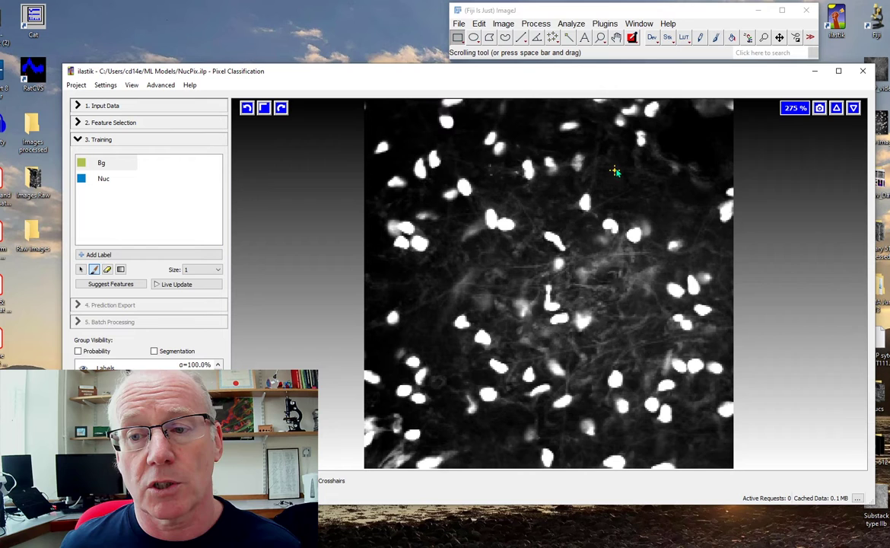
drag(613, 168, 655, 197)
drag(587, 251, 625, 303)
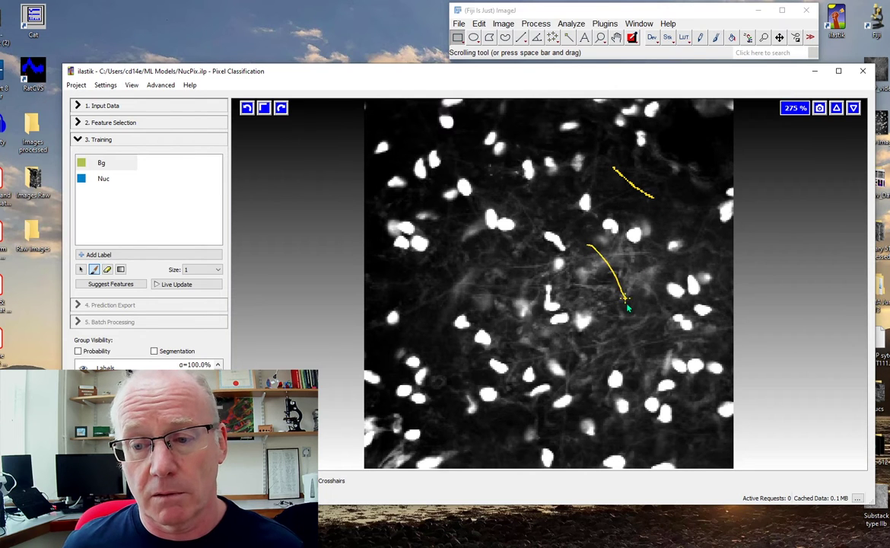
drag(577, 287, 502, 278)
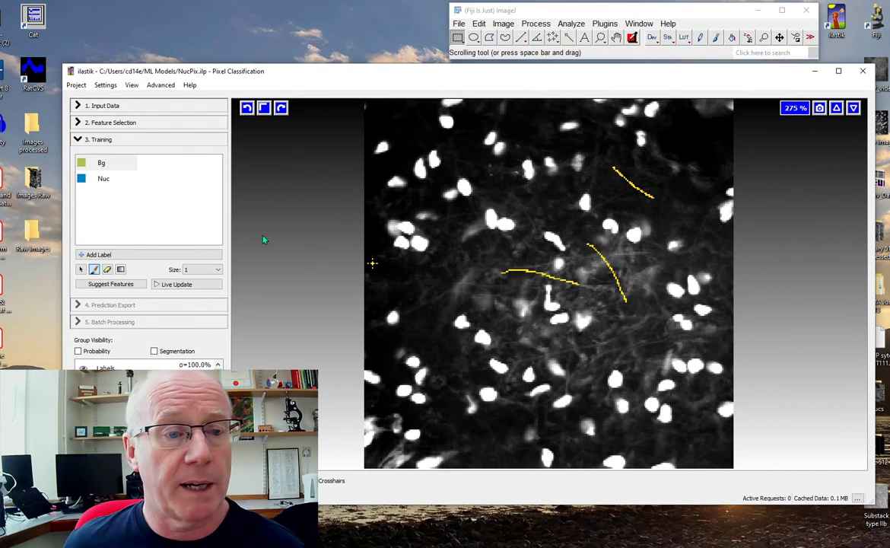
click(99, 179)
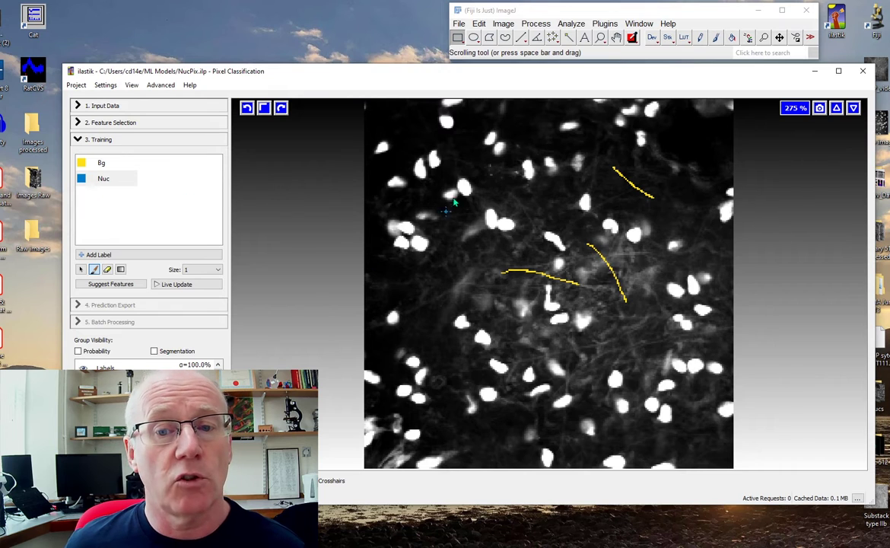
mouse_move(463, 183)
mouse_down()
mouse_move(494, 232)
mouse_move(504, 224)
mouse_move(561, 246)
mouse_up()
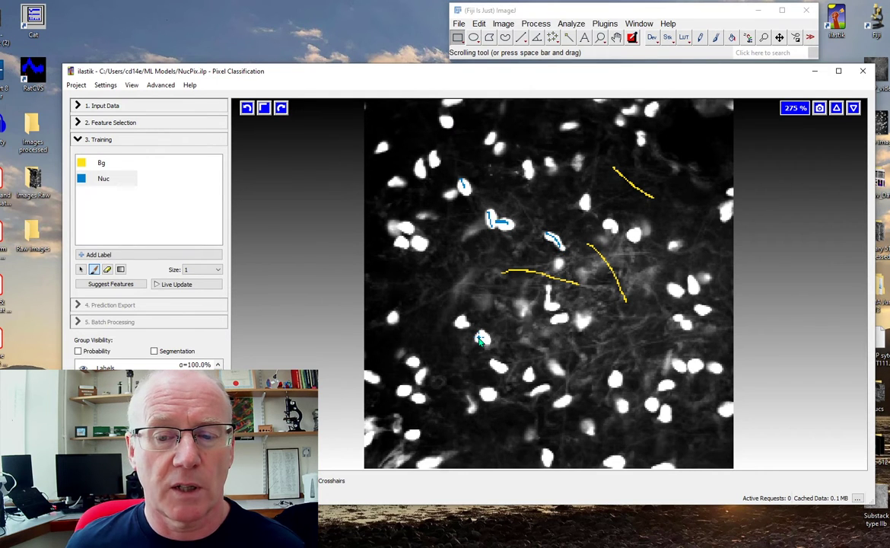
drag(478, 334, 499, 369)
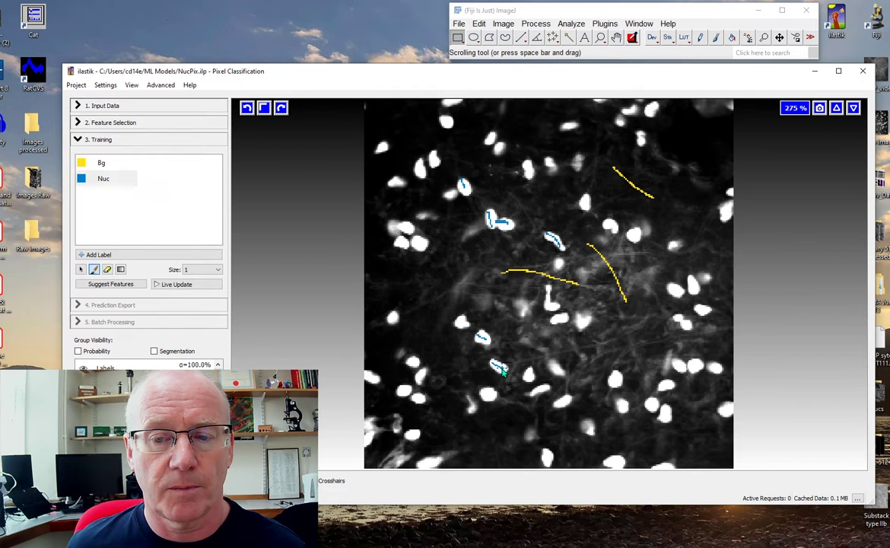
Add three Bg strokes on the left and bottom, plus two Nuc strokes on the right.
click(101, 162)
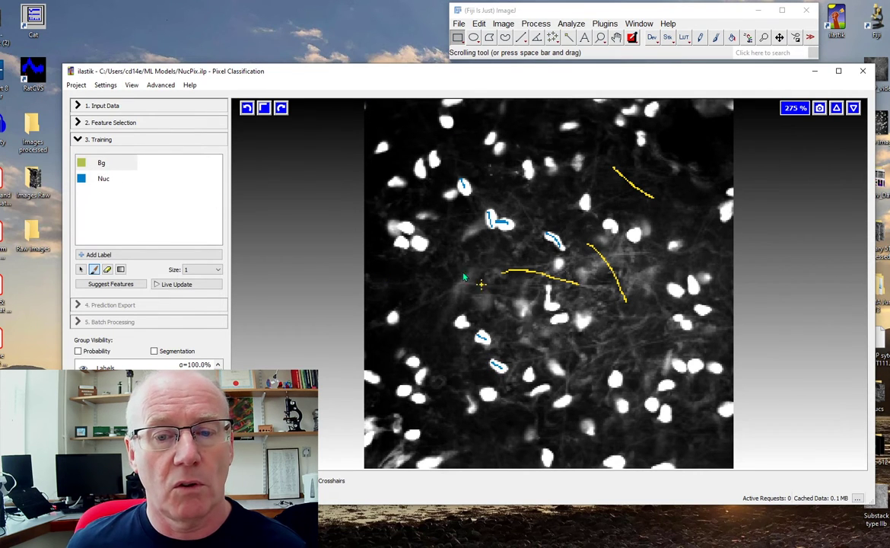
drag(454, 268, 440, 297)
drag(439, 352, 465, 373)
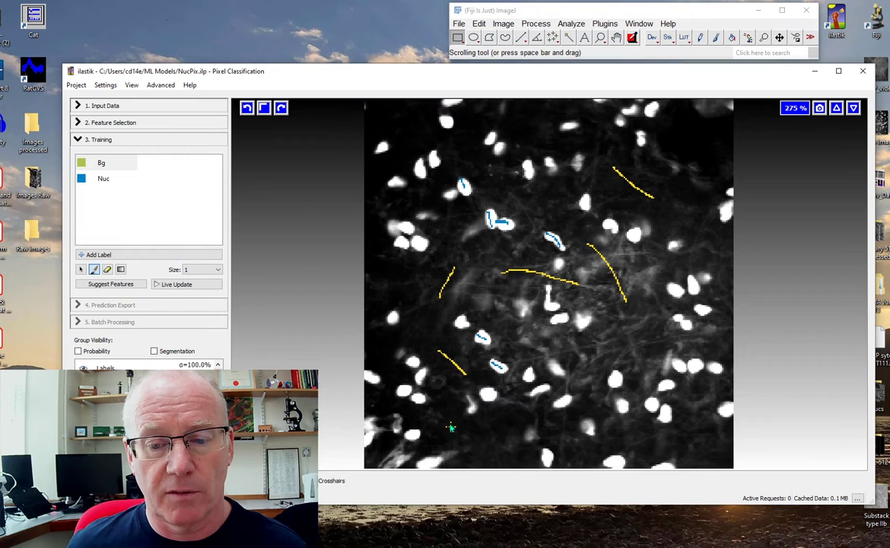
drag(451, 427, 492, 429)
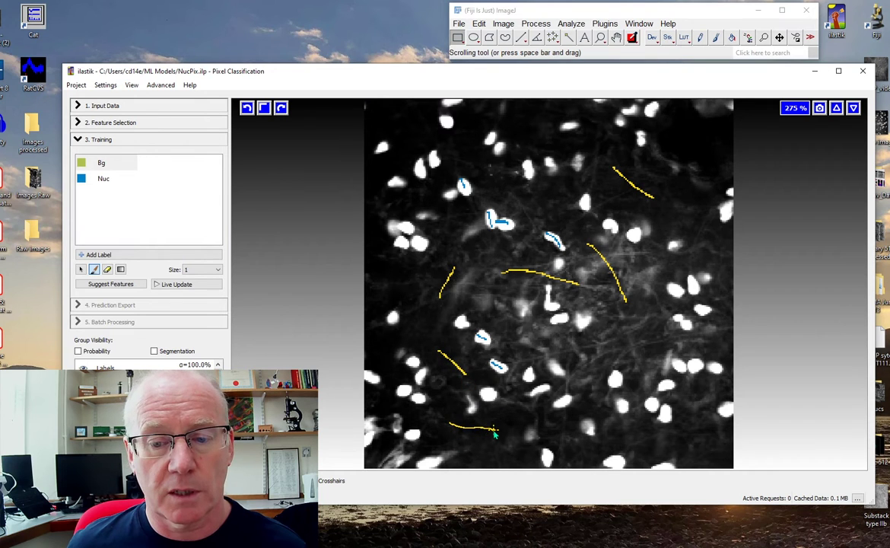
click(102, 179)
drag(681, 181, 691, 242)
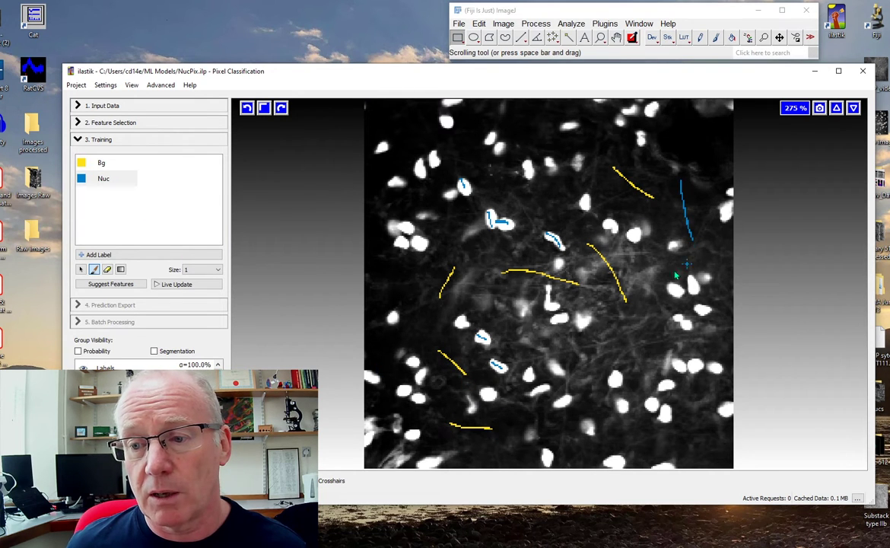
drag(649, 325, 600, 355)
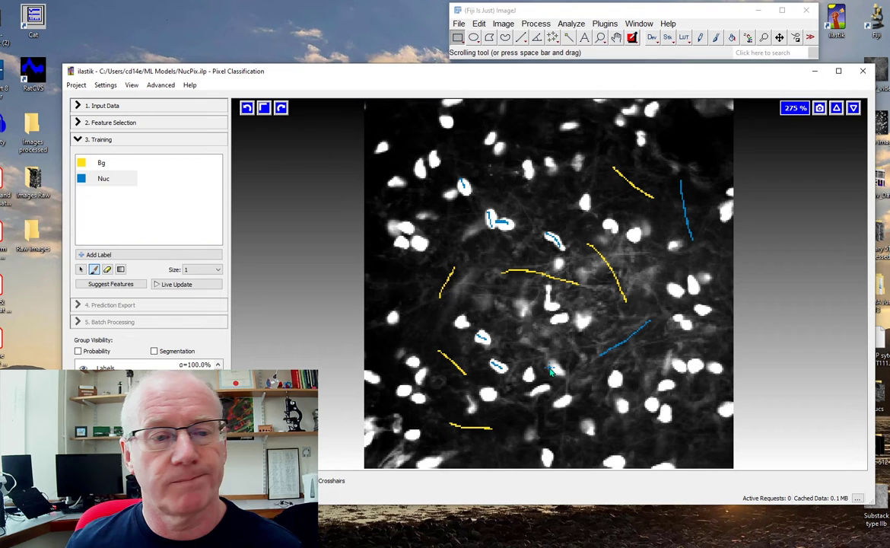
Erase the two mistaken right-side Nuc strokes and return to a thin brush.
click(107, 270)
drag(663, 323, 618, 350)
mouse_move(685, 196)
mouse_down()
mouse_move(676, 169)
mouse_move(691, 245)
mouse_up()
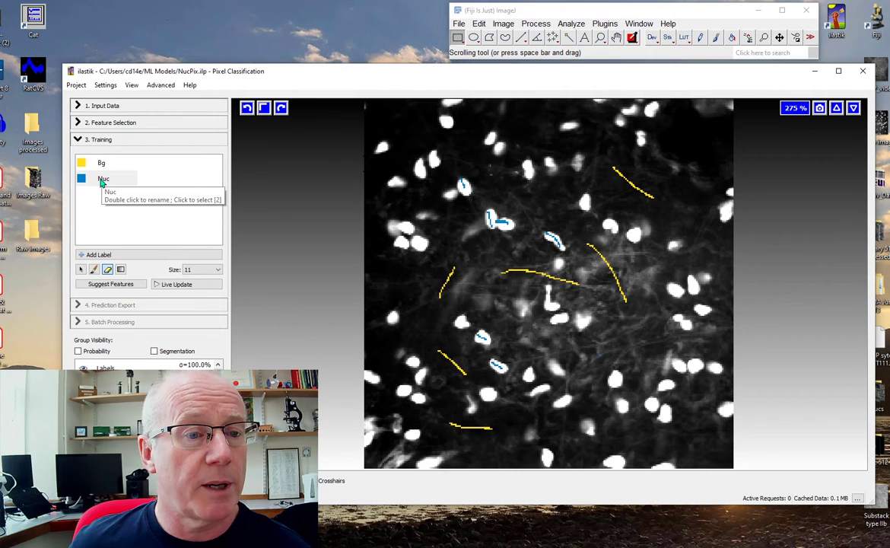
click(92, 270)
click(105, 270)
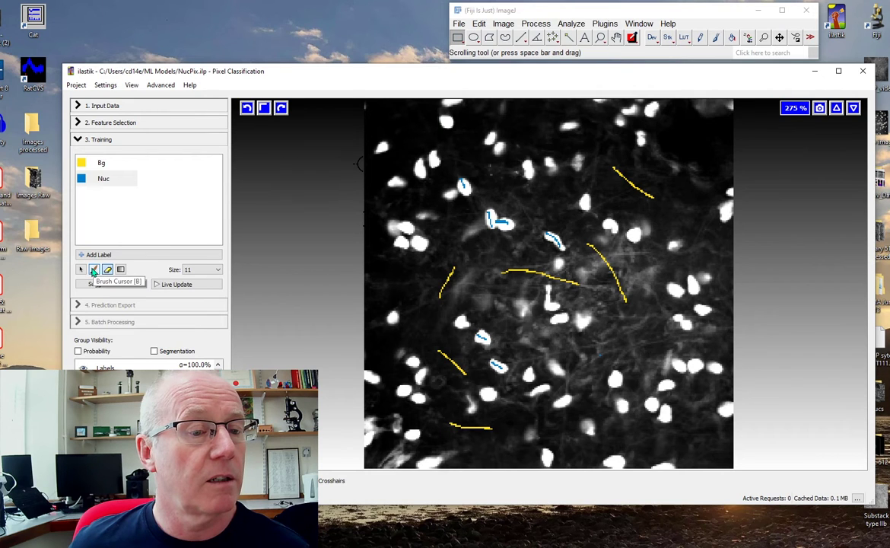
click(93, 270)
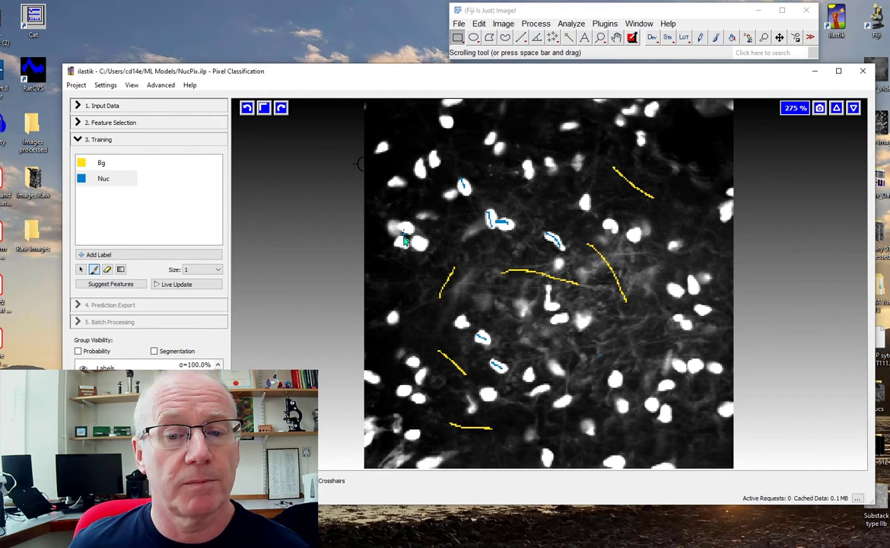
Add a Nuc stroke on the left-side nuclei and a Bg stroke below the centre.
drag(414, 244, 424, 242)
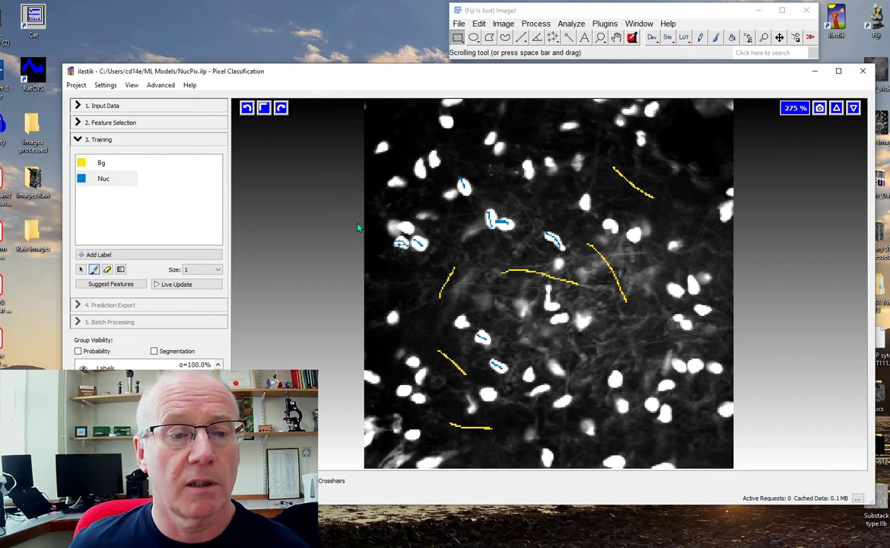
click(104, 163)
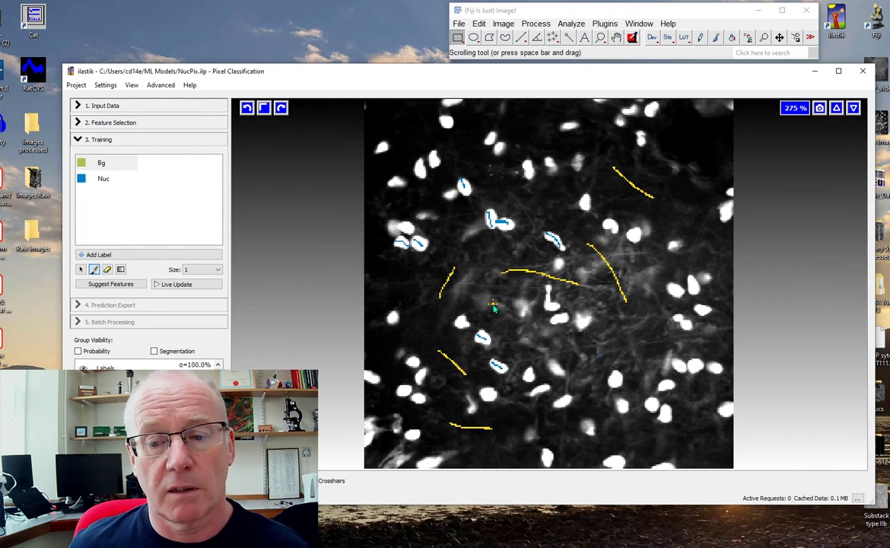
mouse_move(493, 306)
mouse_down()
mouse_move(533, 351)
mouse_move(643, 343)
mouse_up()
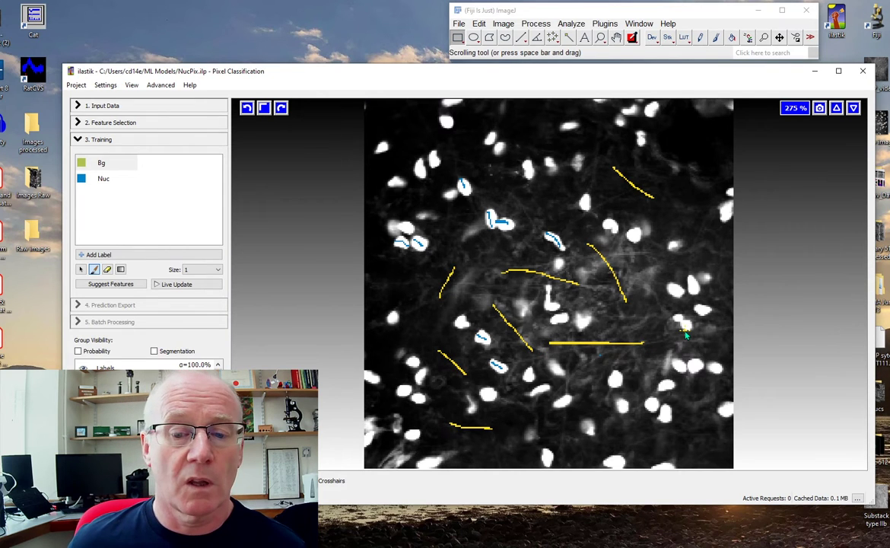
With live prediction on, add two Bg strokes near the top, then turn live update off.
click(178, 286)
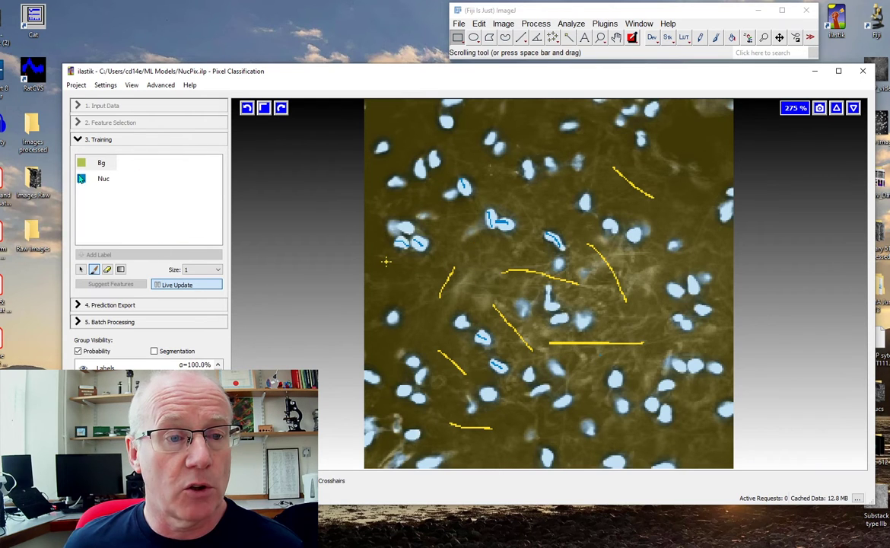
click(96, 181)
click(95, 163)
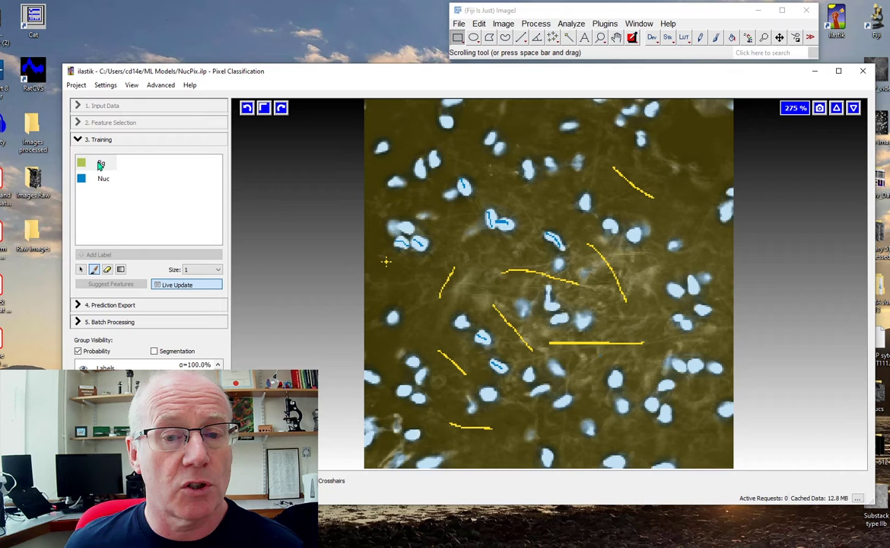
drag(476, 222, 463, 240)
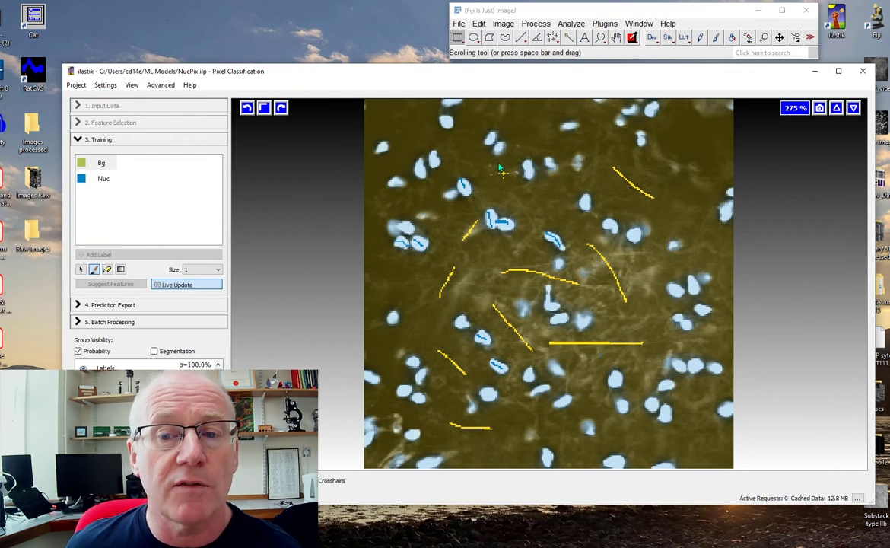
mouse_move(488, 162)
mouse_down()
mouse_move(497, 183)
mouse_move(517, 175)
mouse_up()
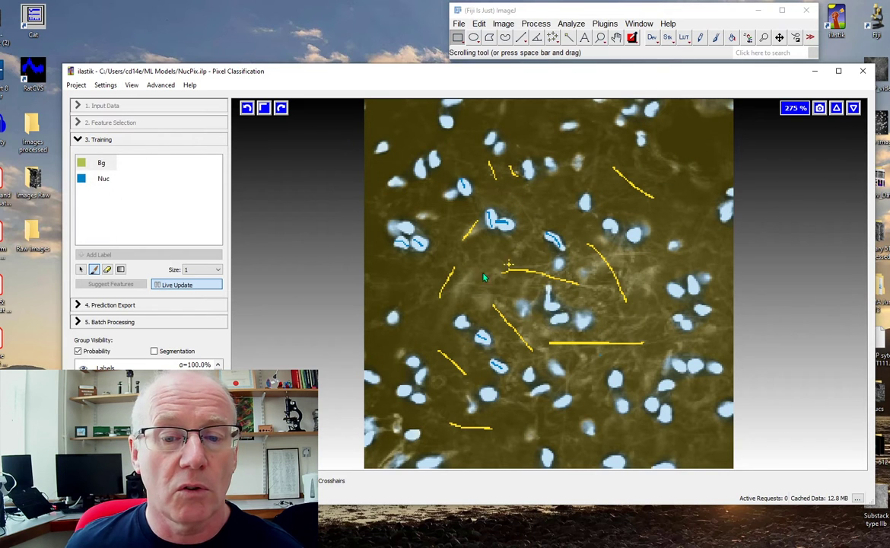
click(91, 180)
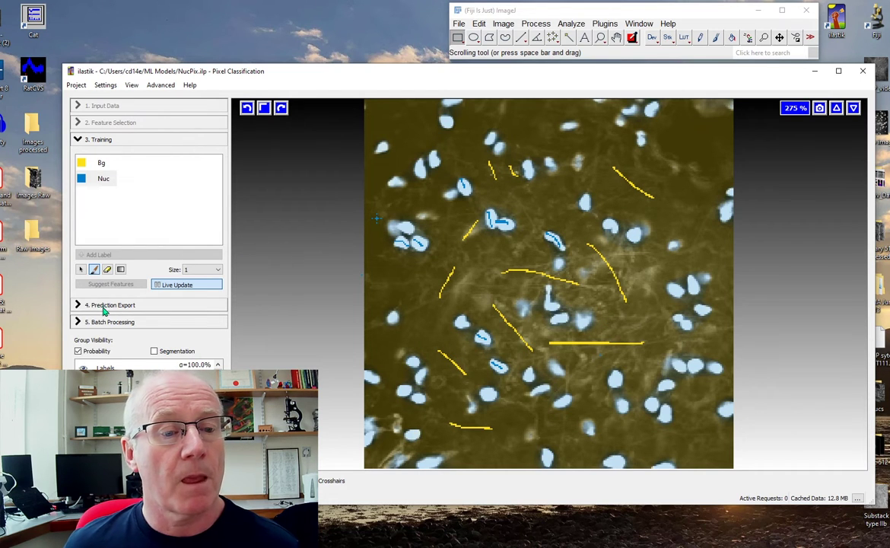
click(174, 286)
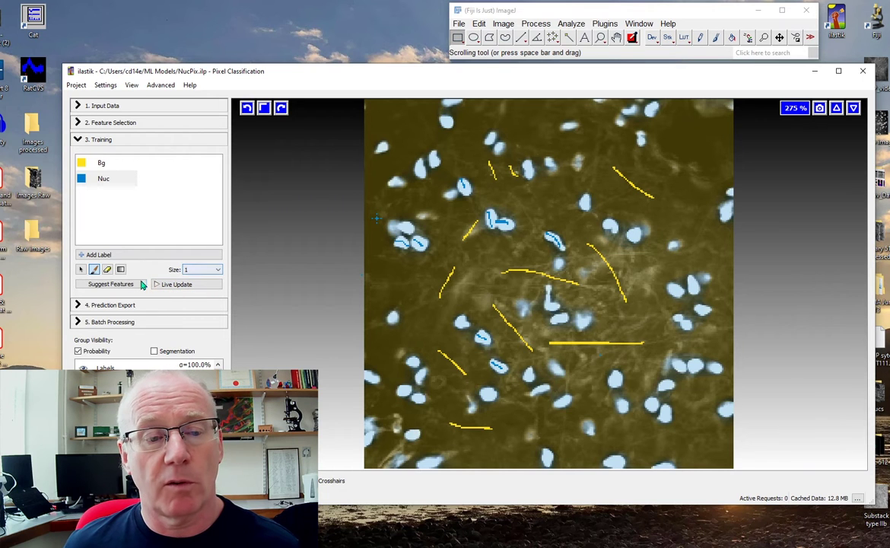
Run automatic feature suggestion for the pixel classifier.
click(111, 285)
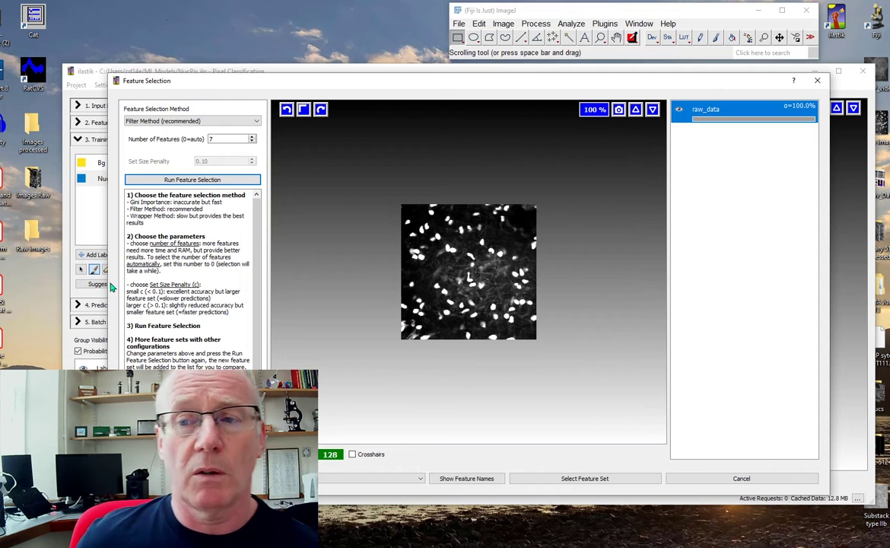
click(639, 115)
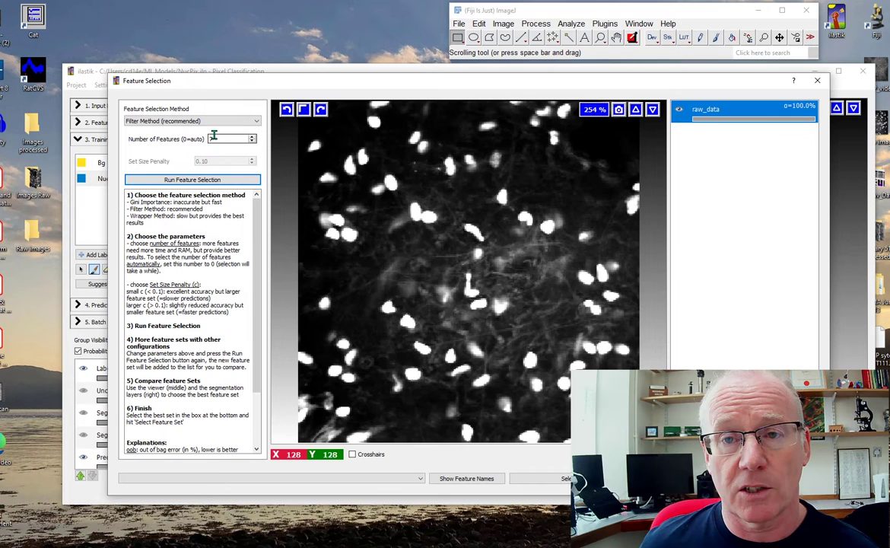
click(182, 180)
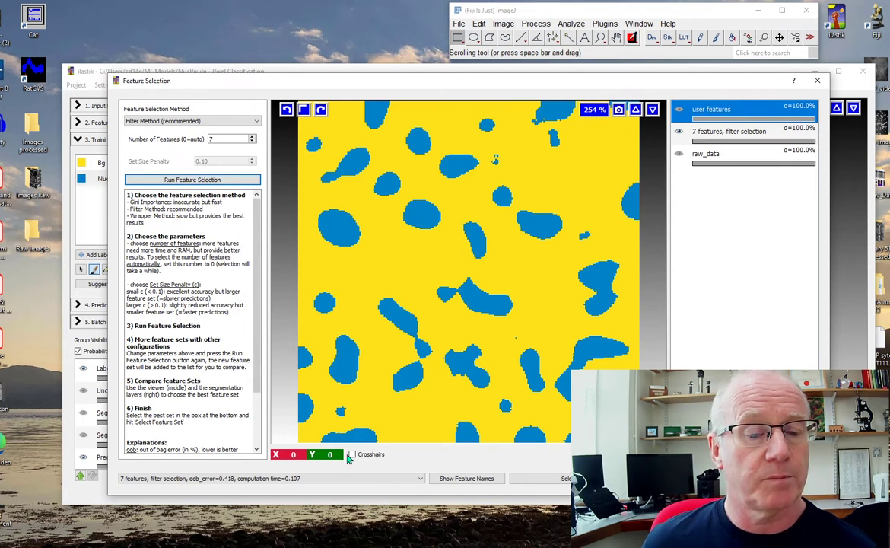
Compare the user features and 7-feature selection segmentations, then keep user features.
click(392, 480)
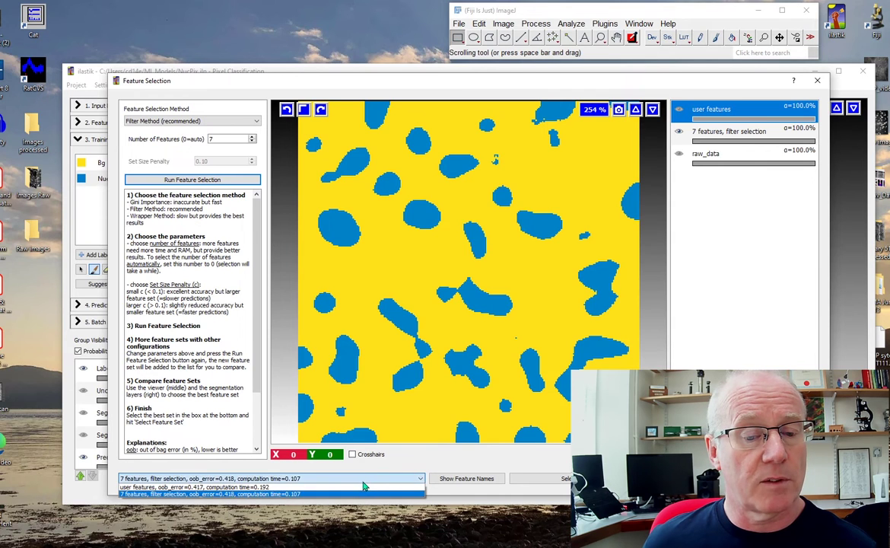
click(363, 486)
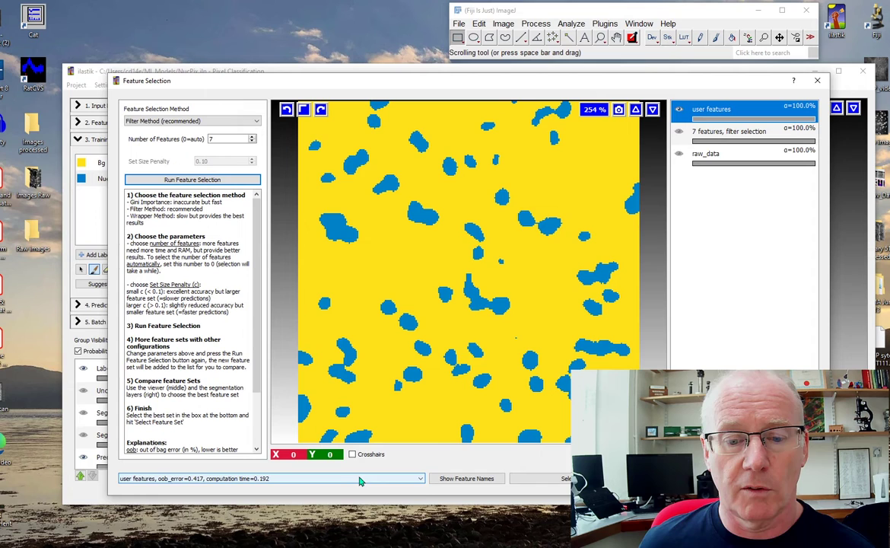
click(361, 480)
click(361, 495)
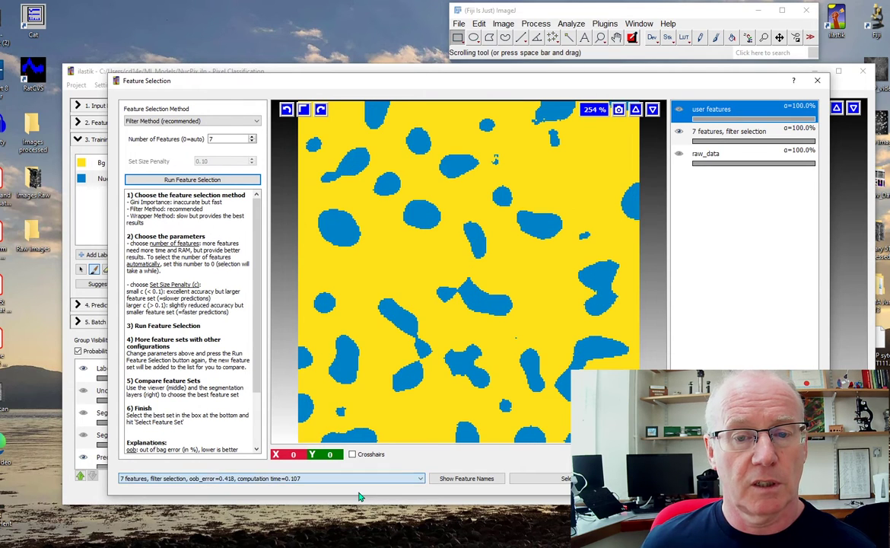
click(360, 480)
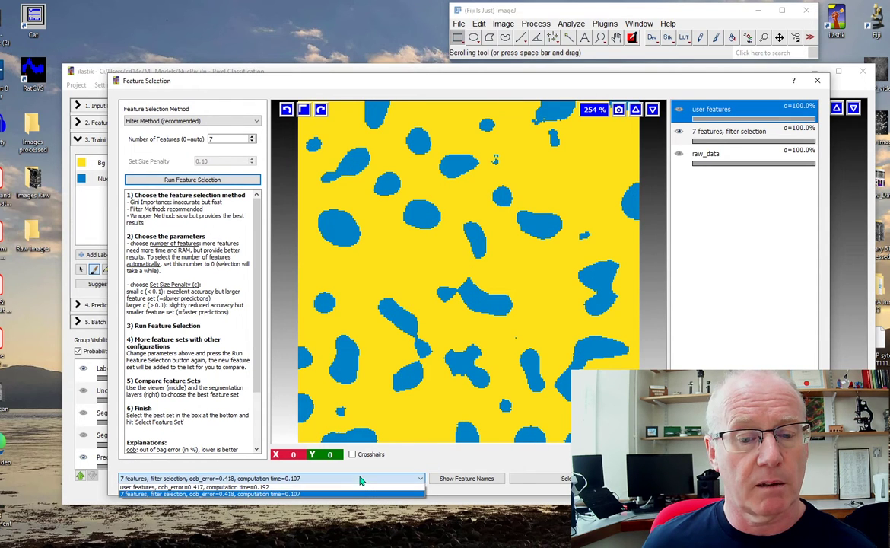
click(363, 487)
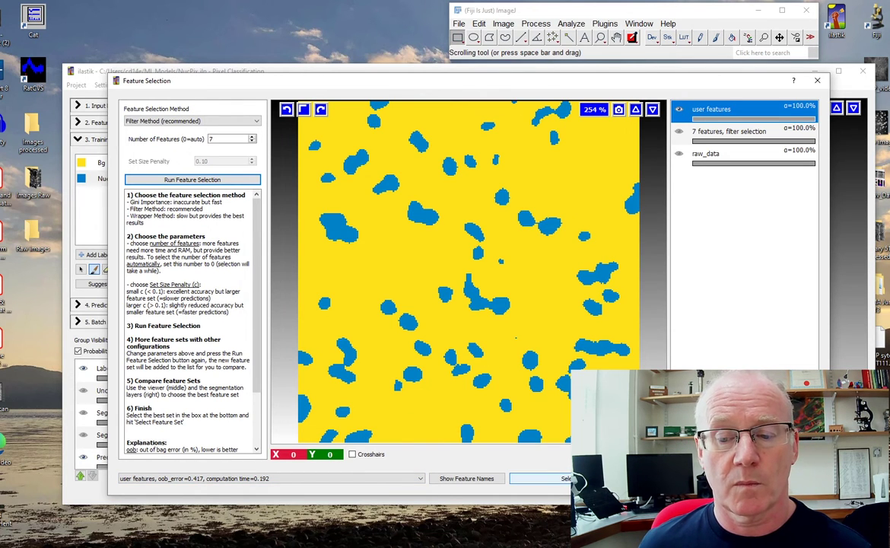
click(576, 478)
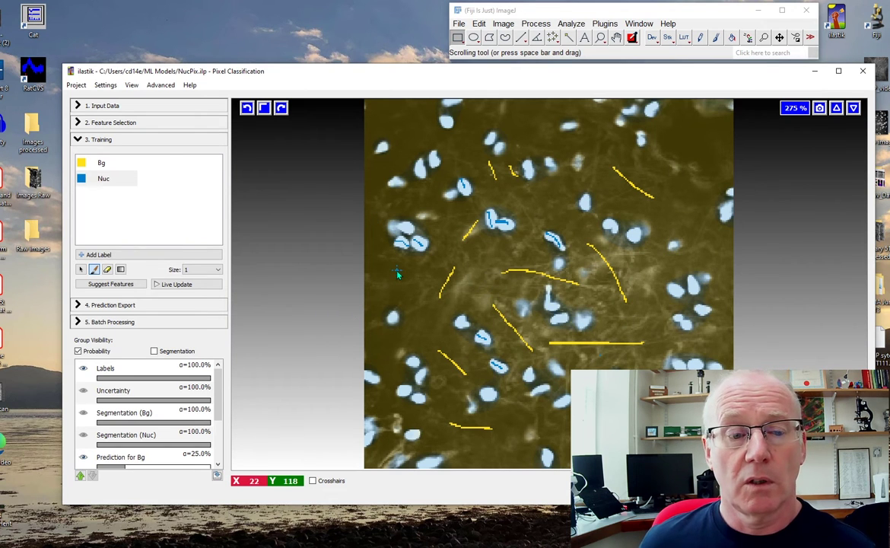
Export ADV 3's probability predictions as ADV 3_Probabilities.h5 into the Nucs folder.
click(80, 306)
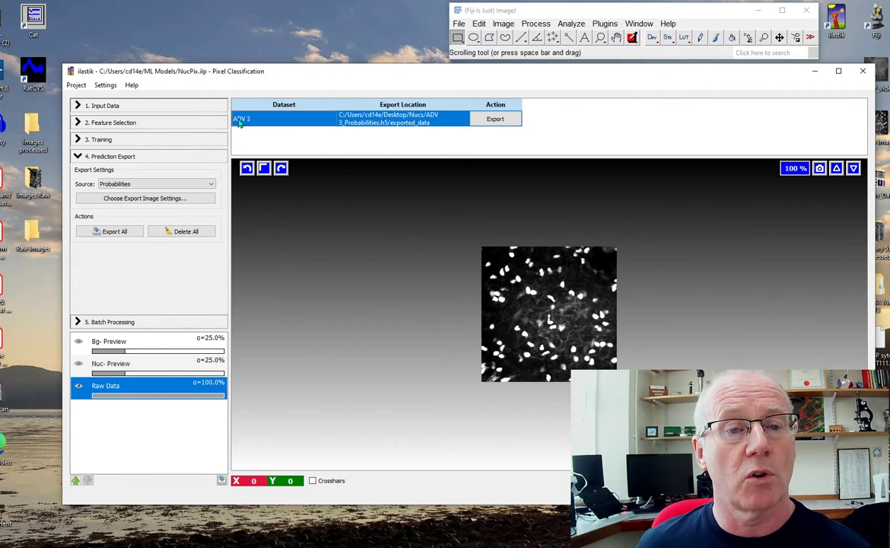
click(496, 121)
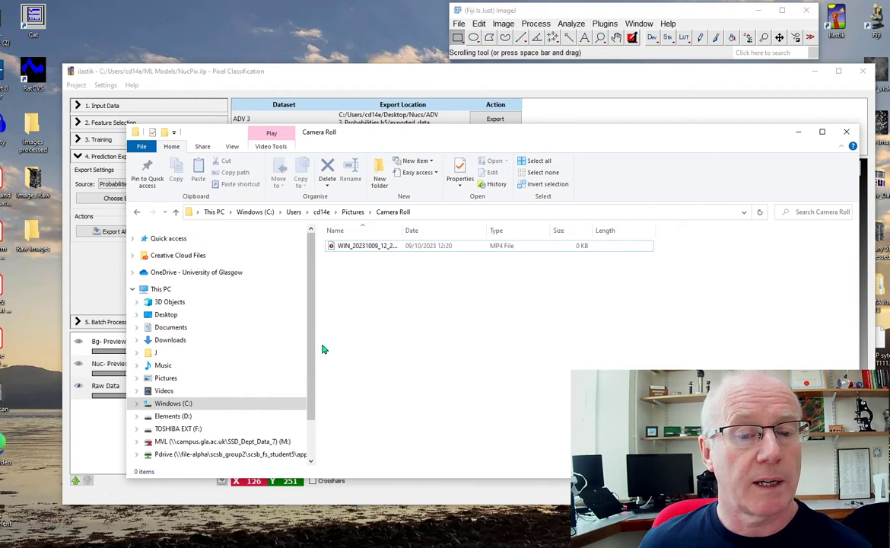
click(798, 132)
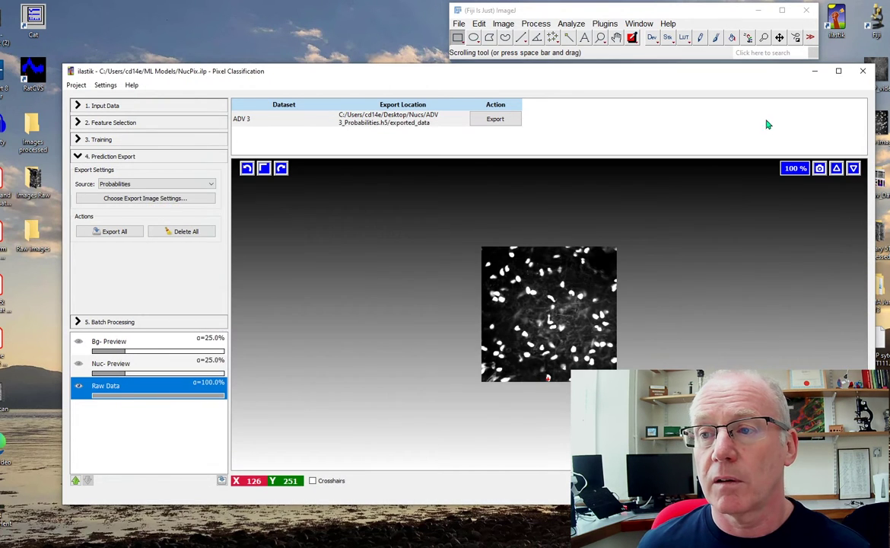
drag(695, 74, 684, 74)
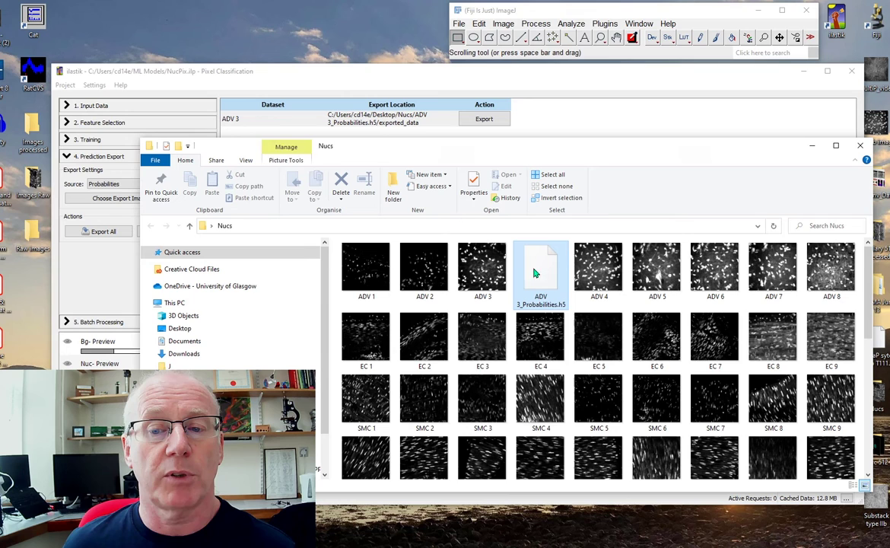
Try dropping ADV 3_Probabilities.h5 onto Fiji and dismiss the unsupported-format errors.
drag(535, 274, 591, 53)
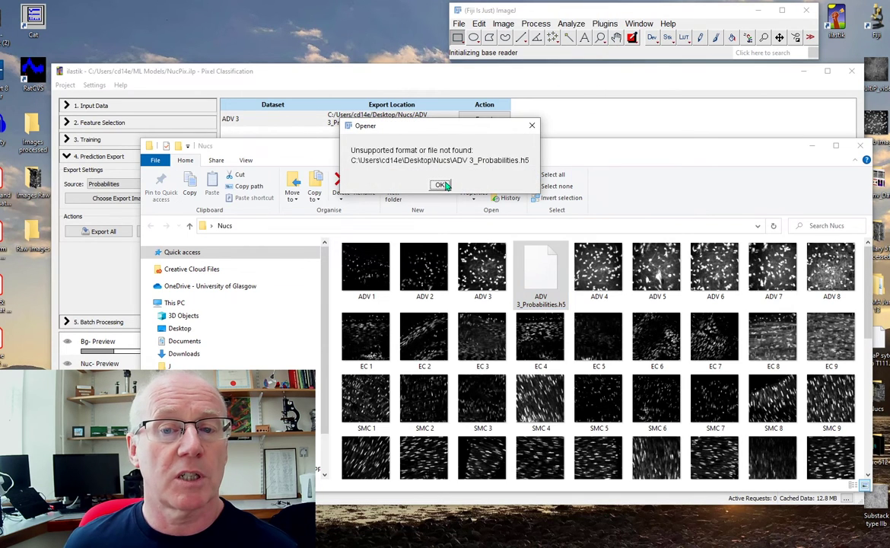
click(442, 185)
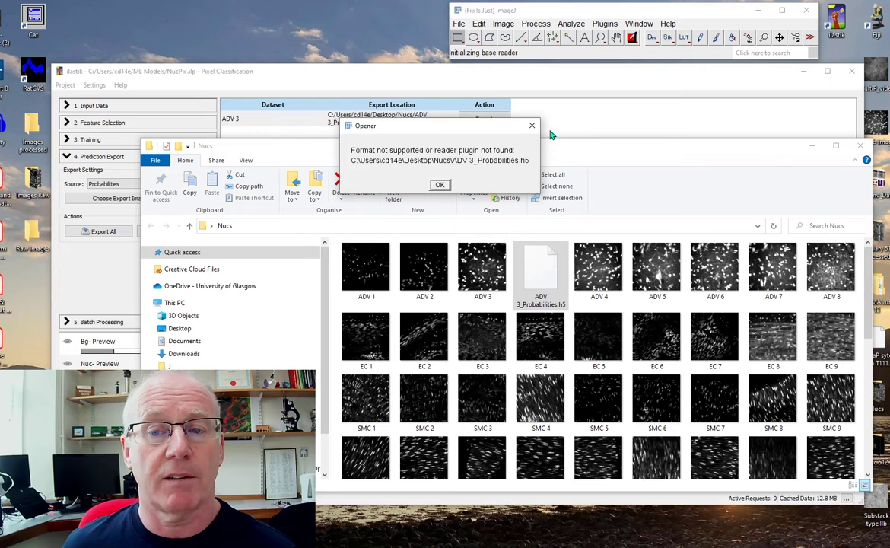
key(Return)
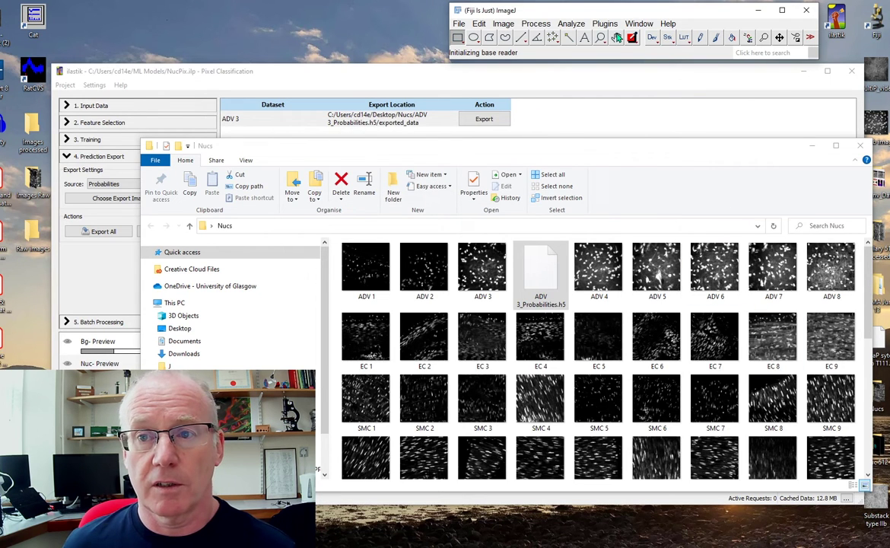
Import ADV 3_Probabilities.h5 with Fiji's ilastik Import HDF5 command.
click(605, 23)
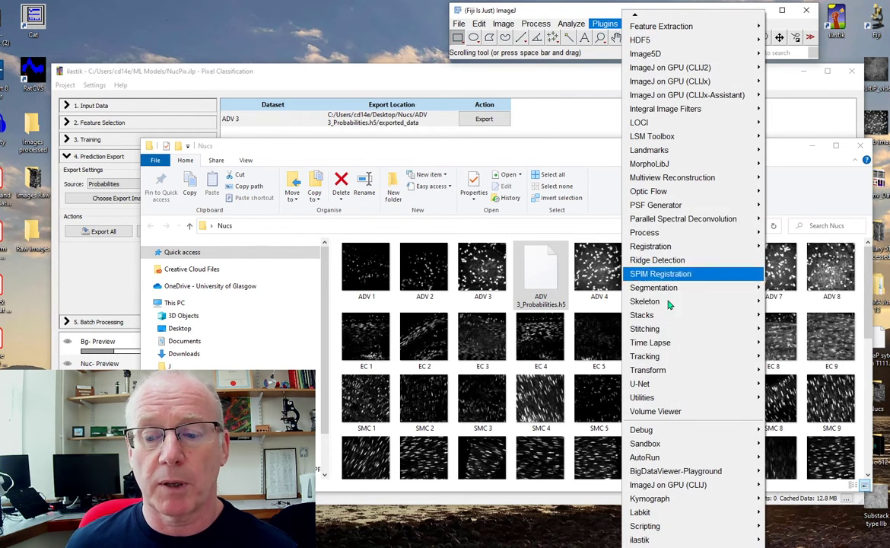
mouse_move(672, 541)
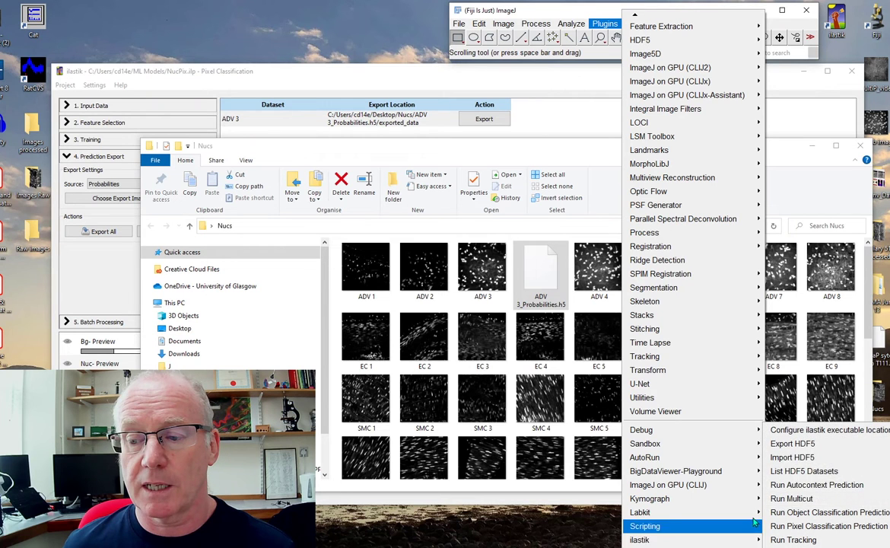
click(803, 463)
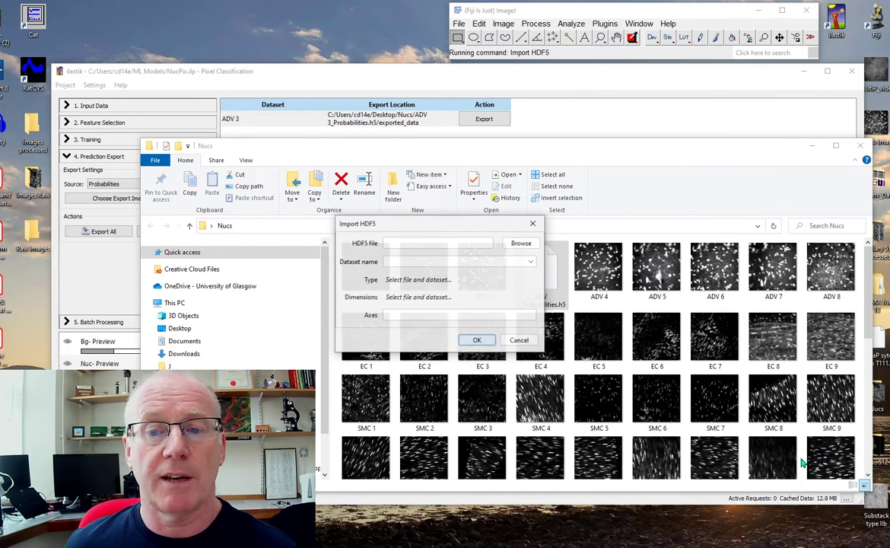
click(520, 243)
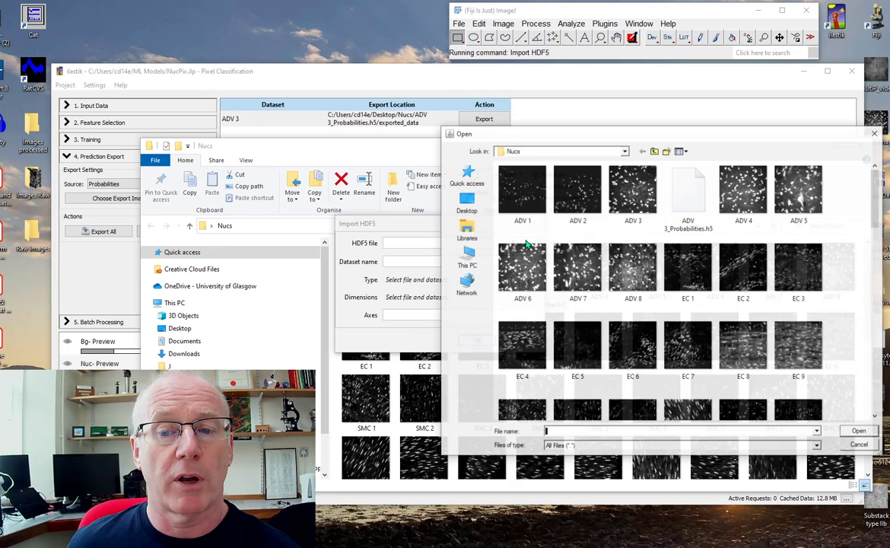
click(685, 194)
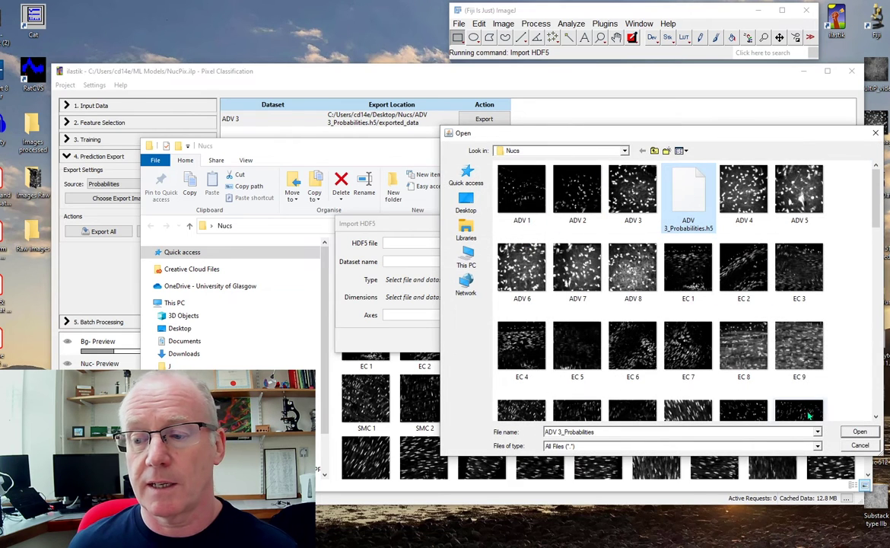
click(859, 431)
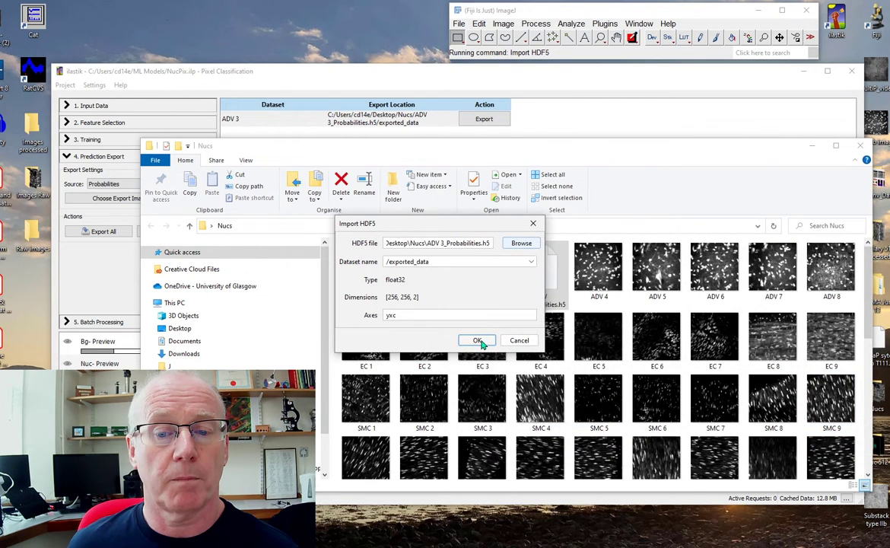
click(478, 341)
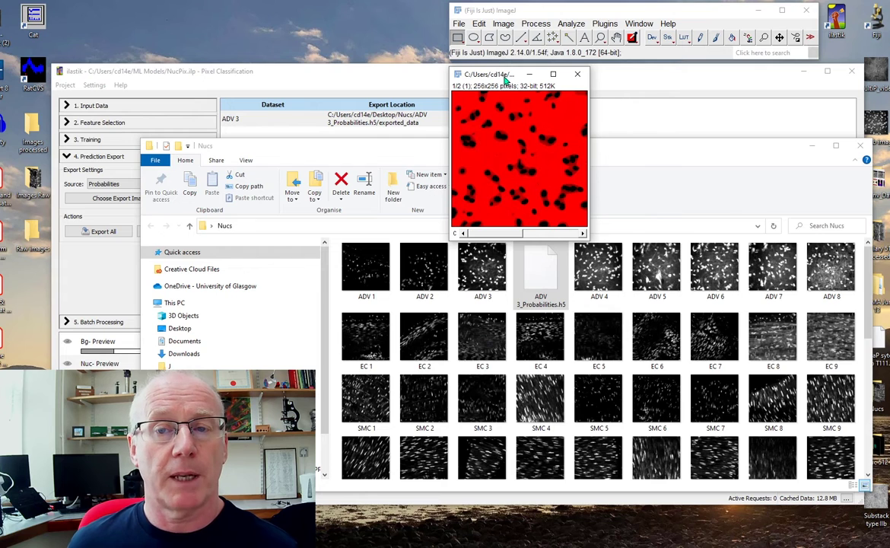
drag(506, 78, 523, 78)
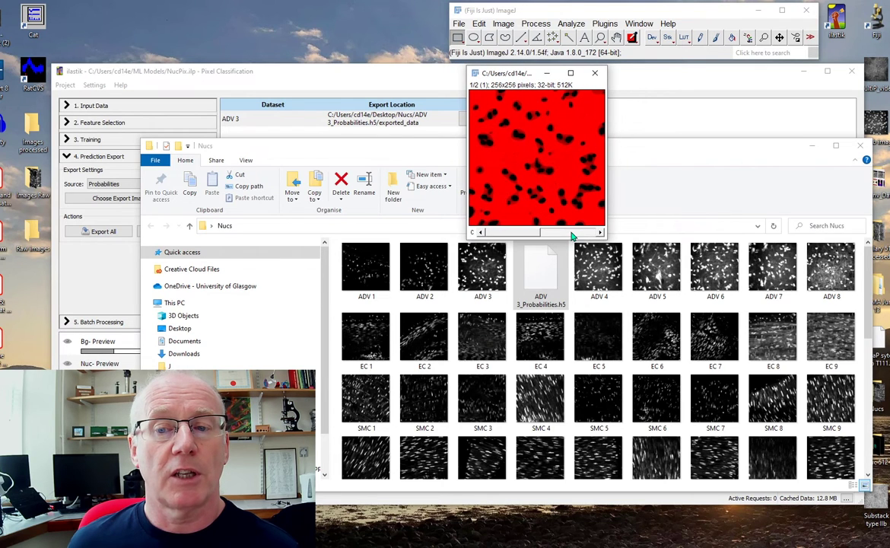
Toggle between background channel 1 and nucleus channel 2, ending on the nucleus channel.
click(573, 236)
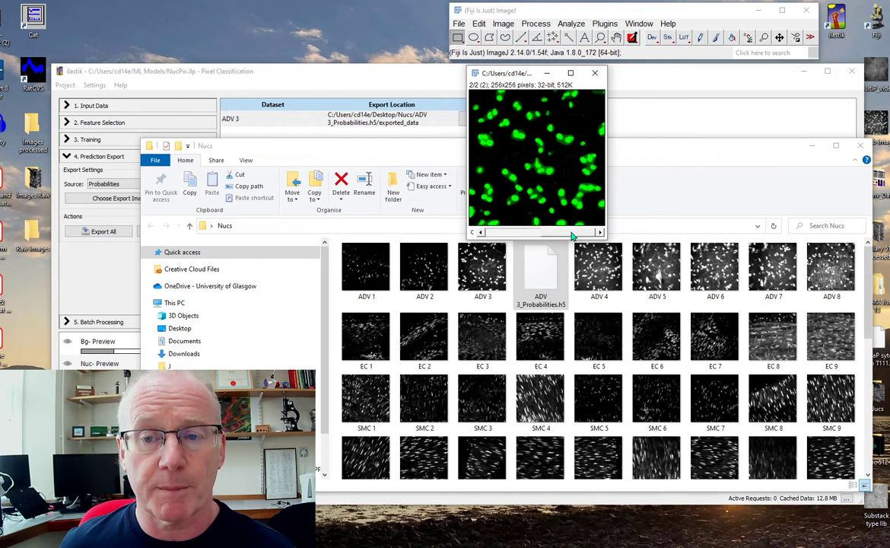
click(507, 235)
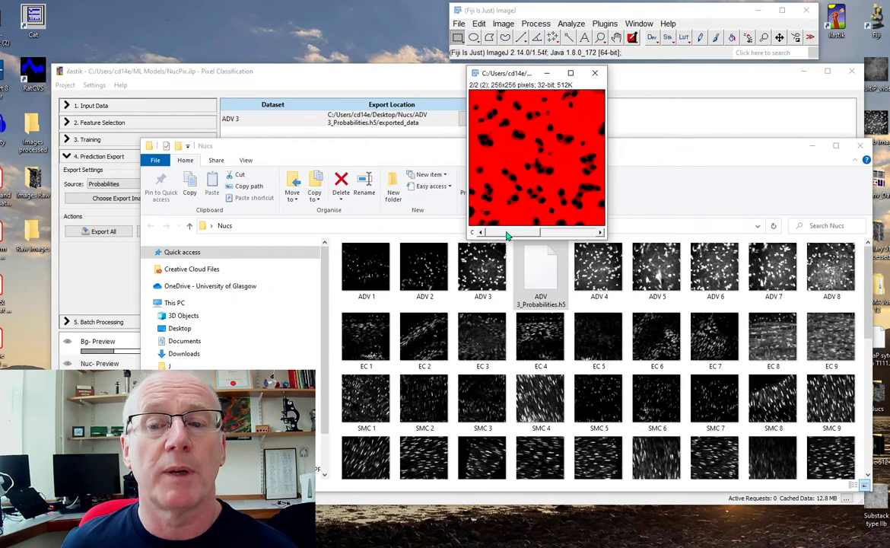
click(560, 235)
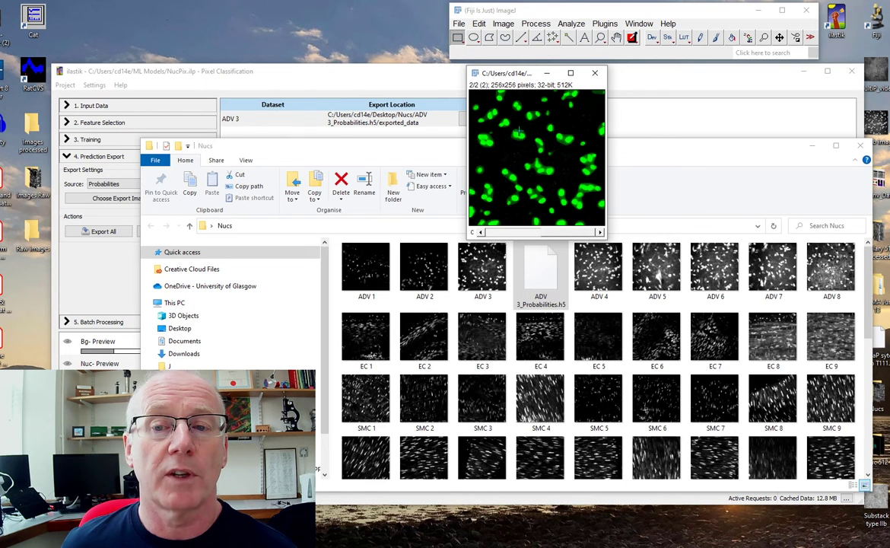
click(552, 234)
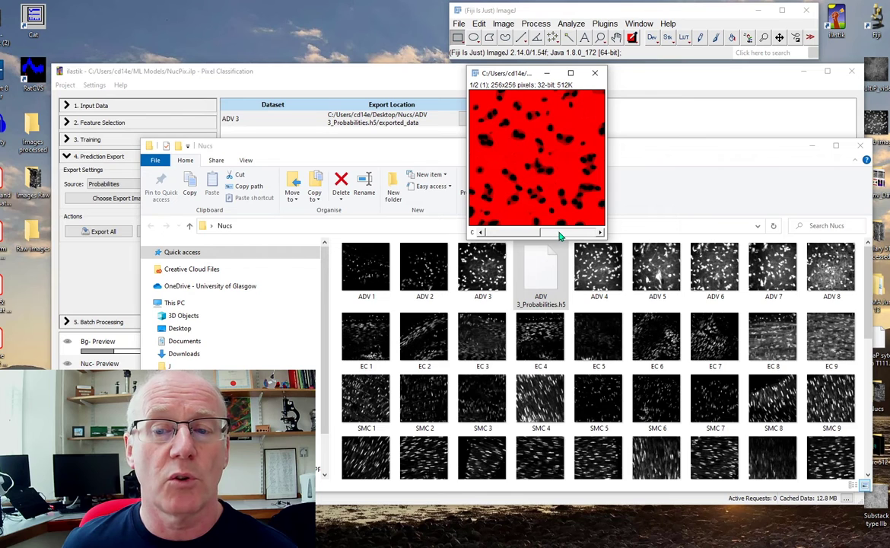
click(561, 233)
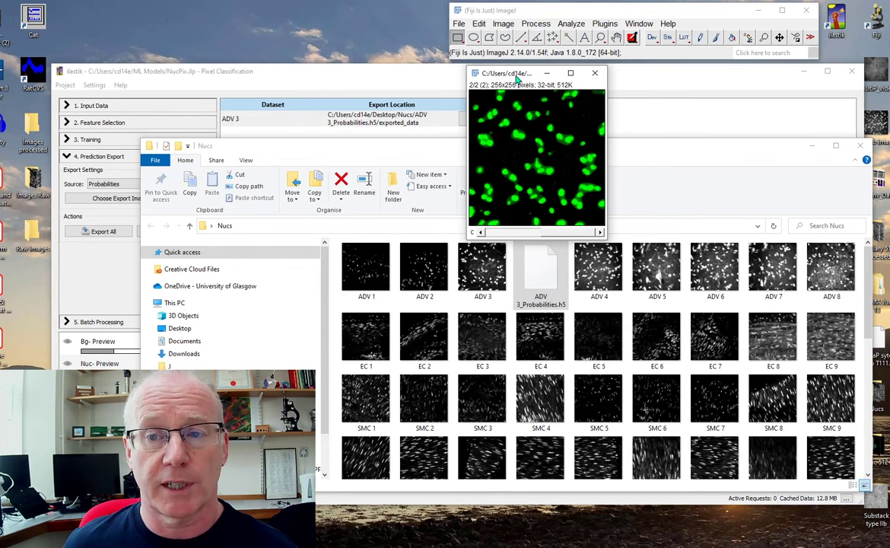
drag(518, 76, 478, 71)
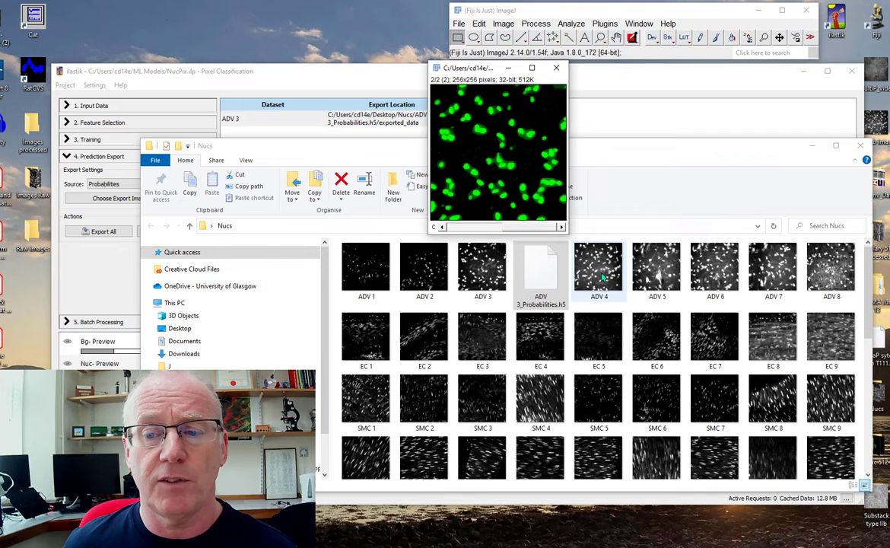
drag(441, 68, 495, 75)
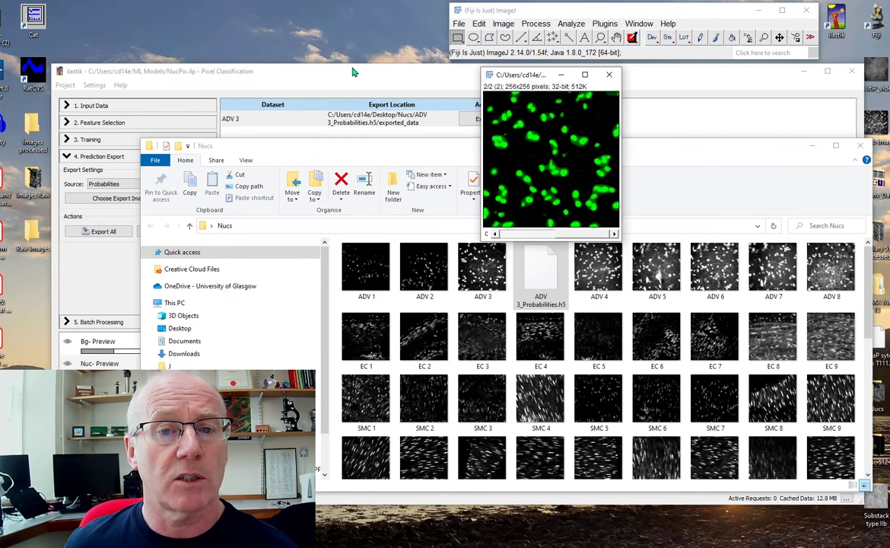
Batch-process the unseen image ADV 4.tif from the Nucs folder with the trained classifier.
click(353, 74)
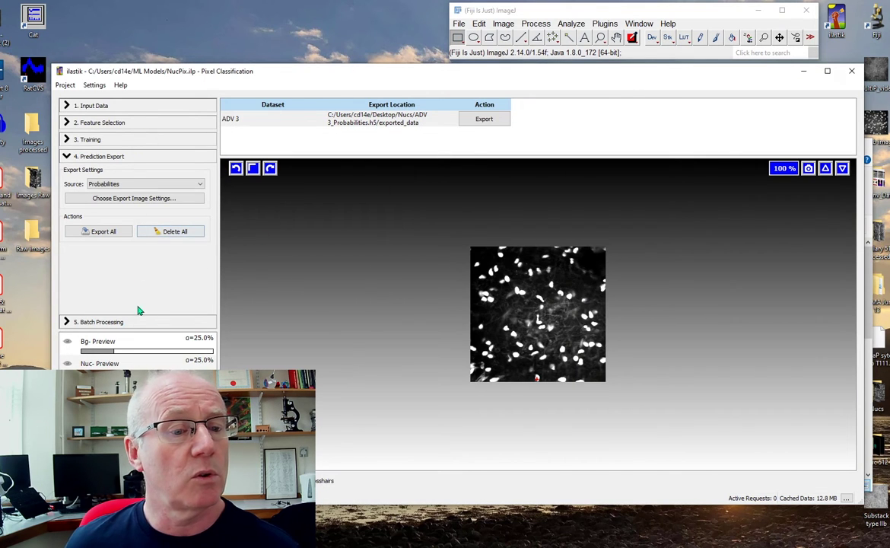
click(83, 324)
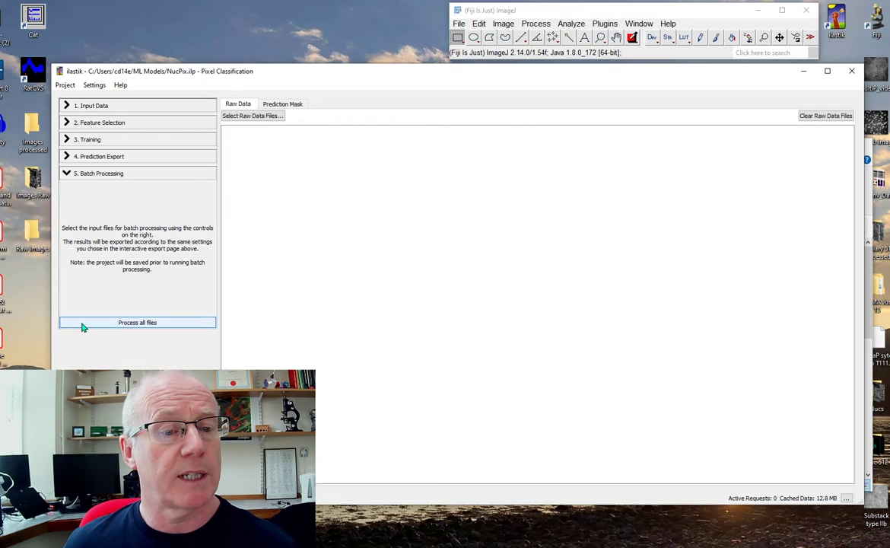
click(256, 116)
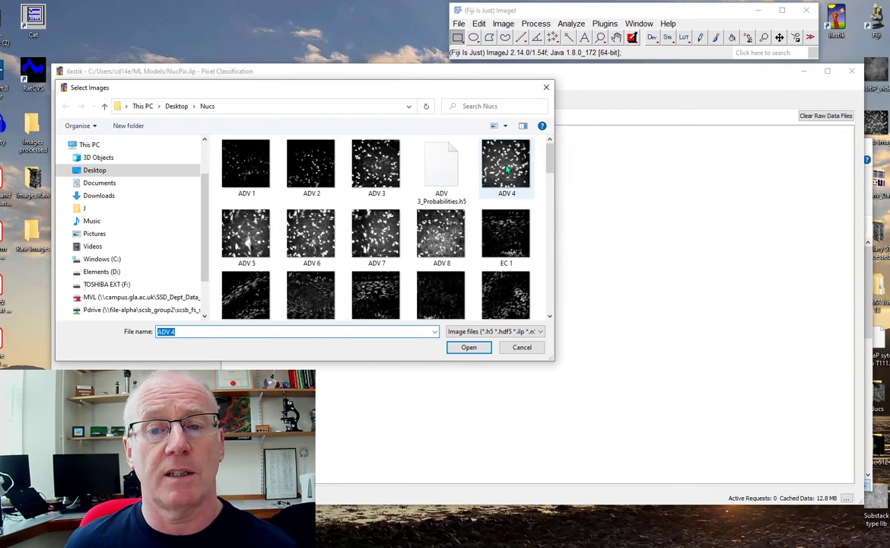
click(504, 170)
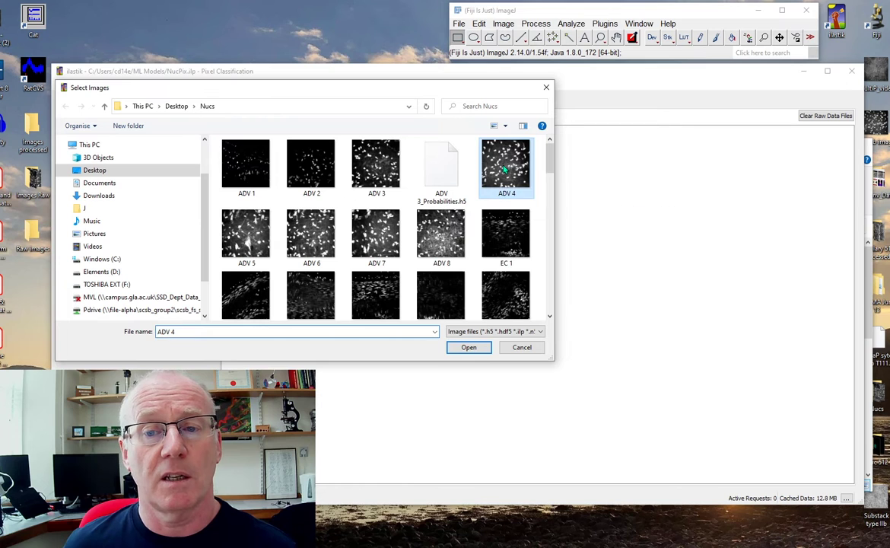
click(468, 347)
click(296, 131)
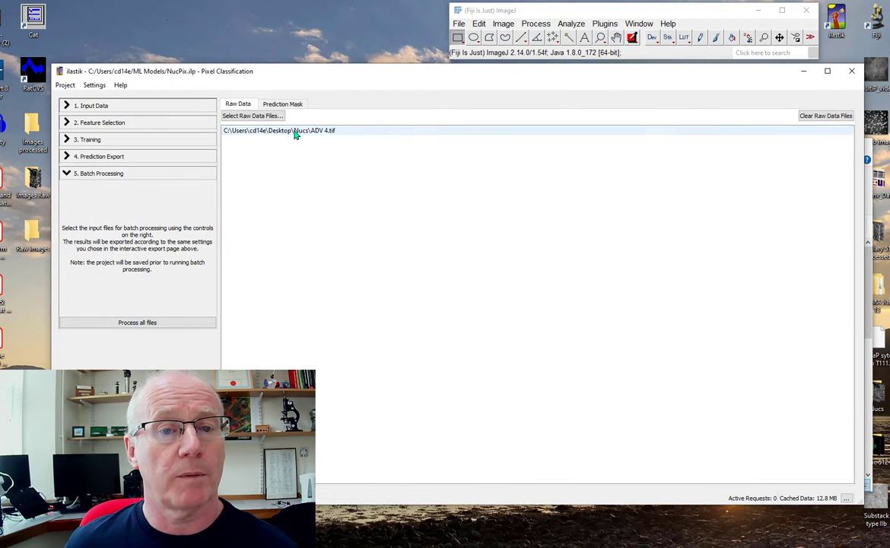
click(168, 323)
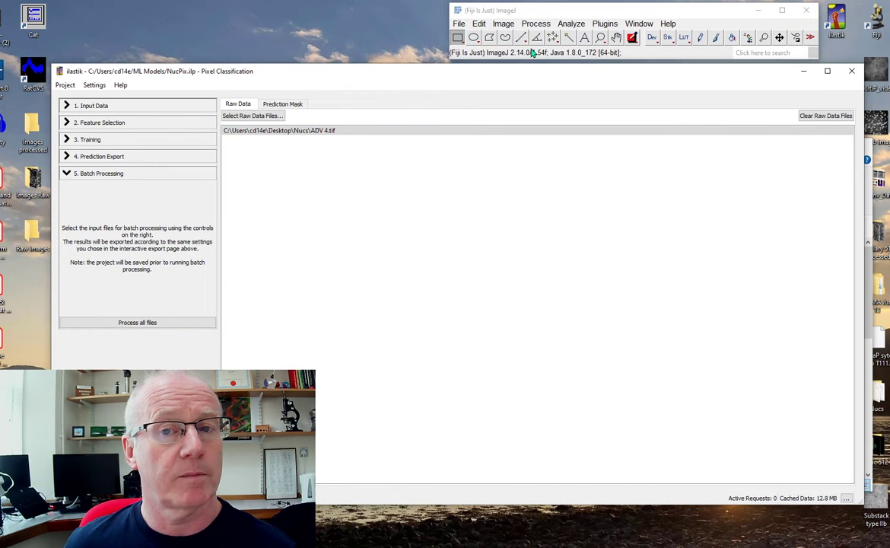
drag(521, 74, 543, 76)
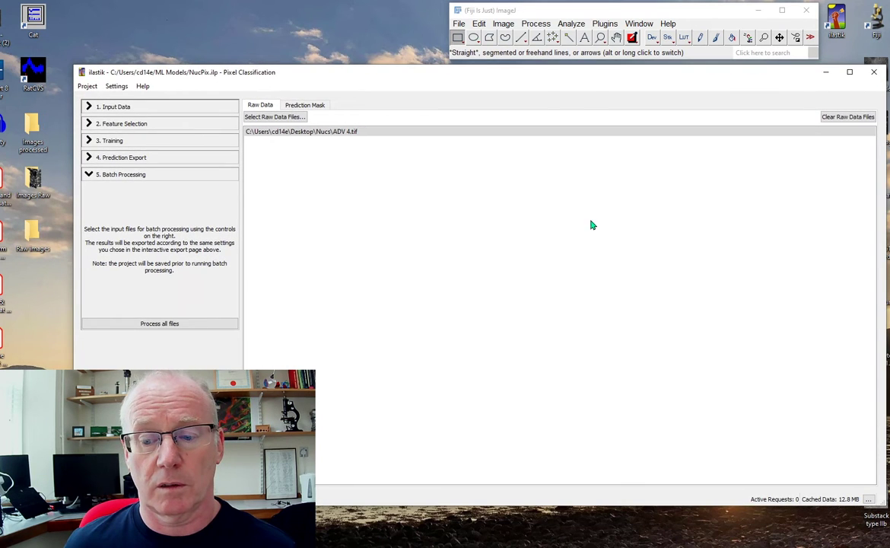
Open the Nucs folder from the desktop and minimise the ilastik window.
drag(745, 78, 721, 70)
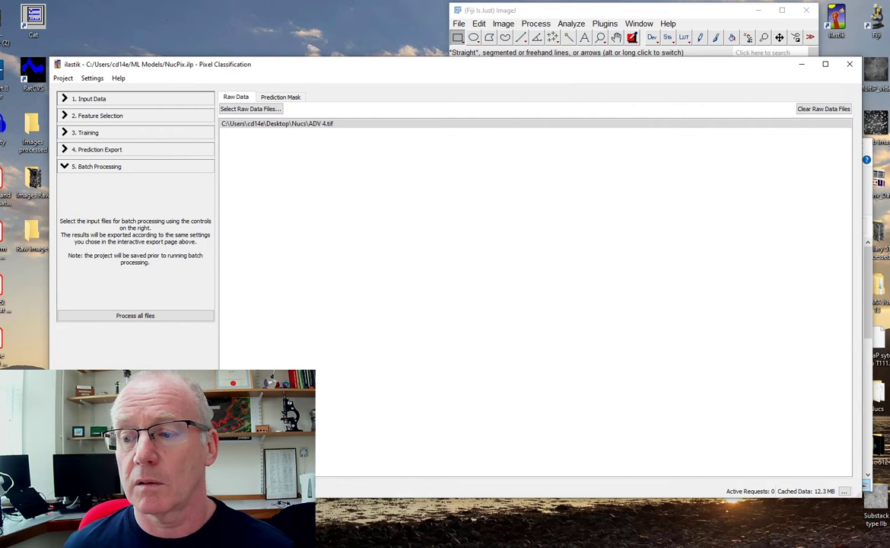
click(880, 396)
double_click(881, 397)
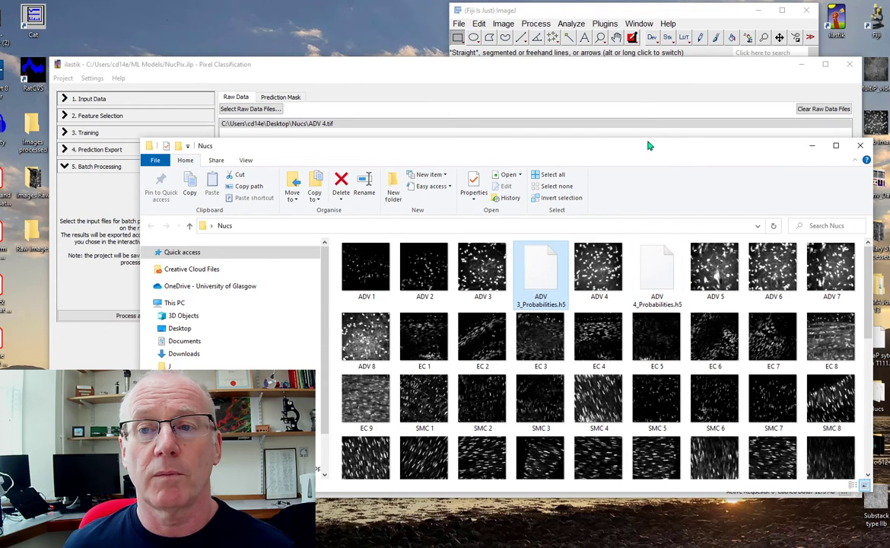
click(629, 80)
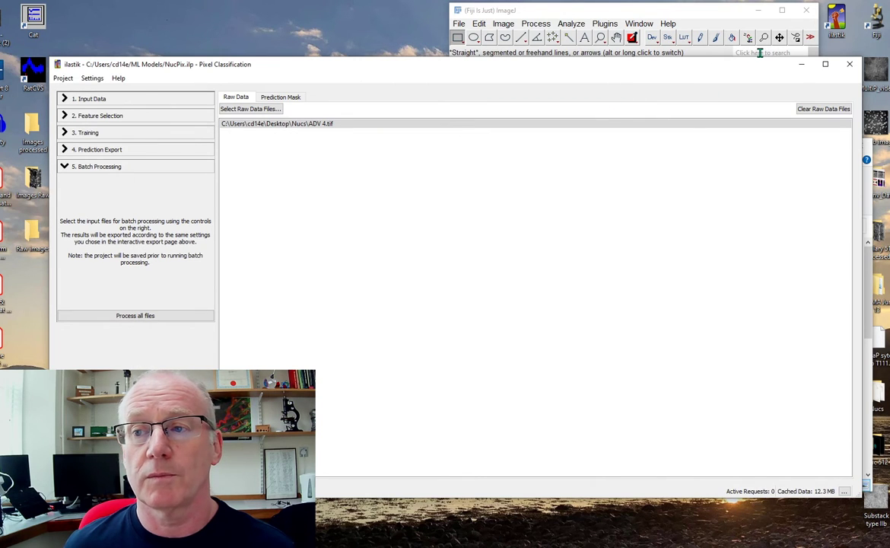
click(802, 64)
Drag ADV 4_Probabilities.h5 onto Fiji and dismiss the unsupported-format Opener error.
drag(700, 149, 670, 187)
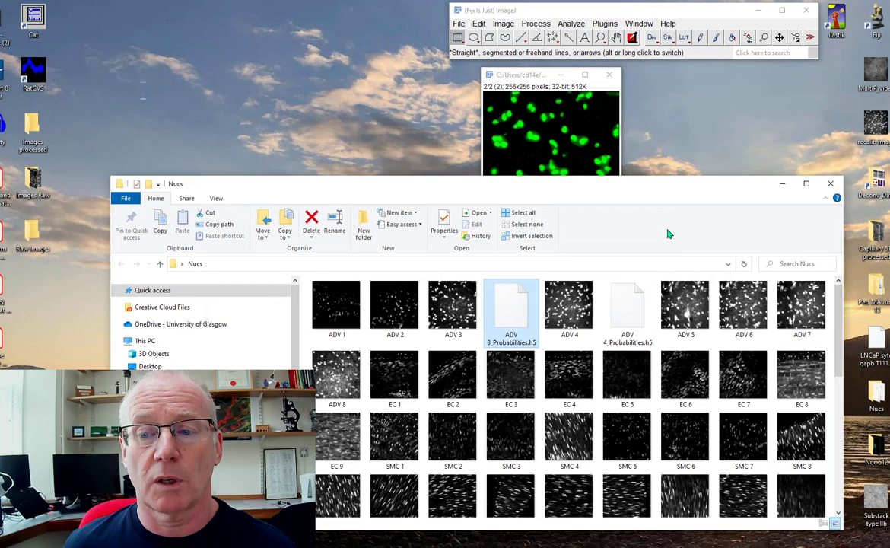
drag(624, 297, 647, 45)
click(441, 186)
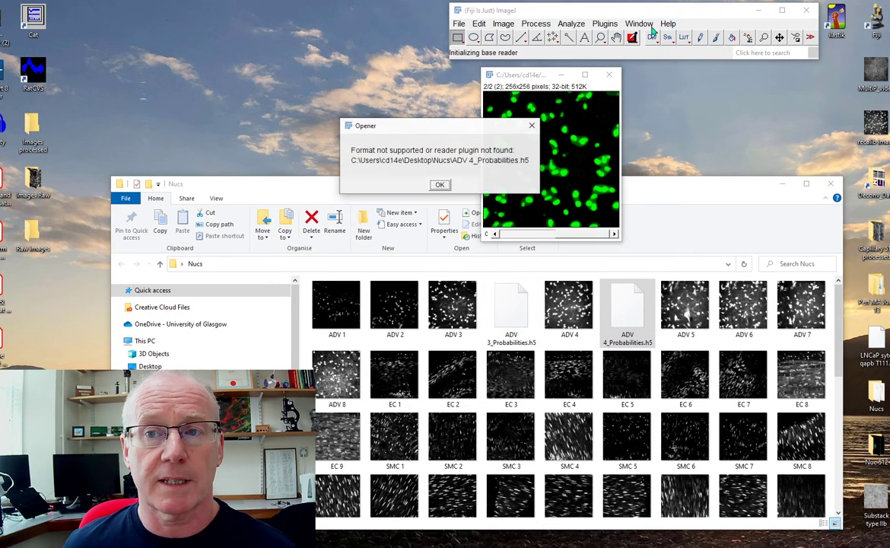
key(Return)
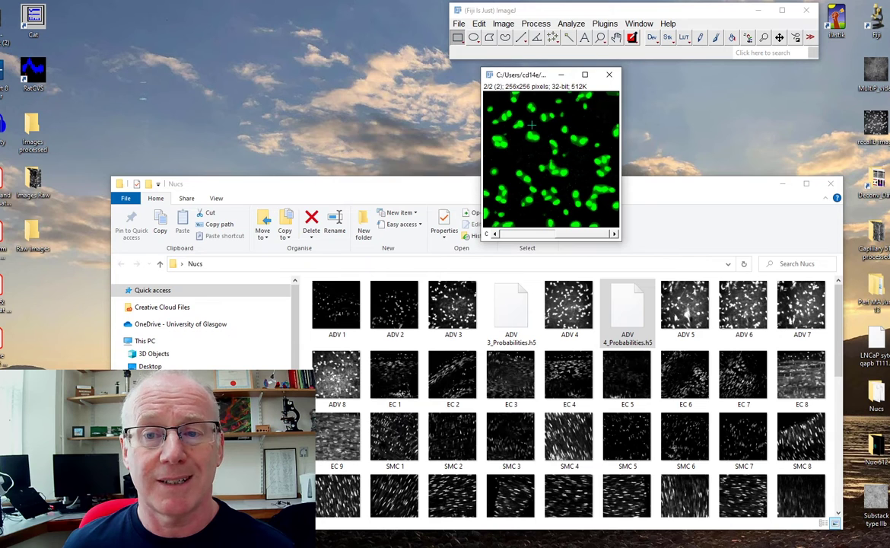
Import ADV 4_Probabilities.h5 with Plugins > ilastik > Import HDF5 and place it beside the green image.
click(605, 24)
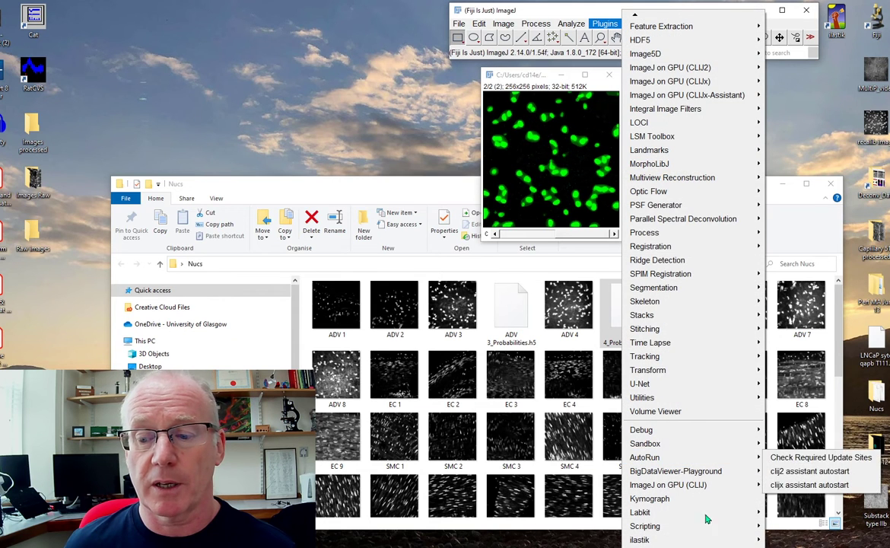
mouse_move(720, 541)
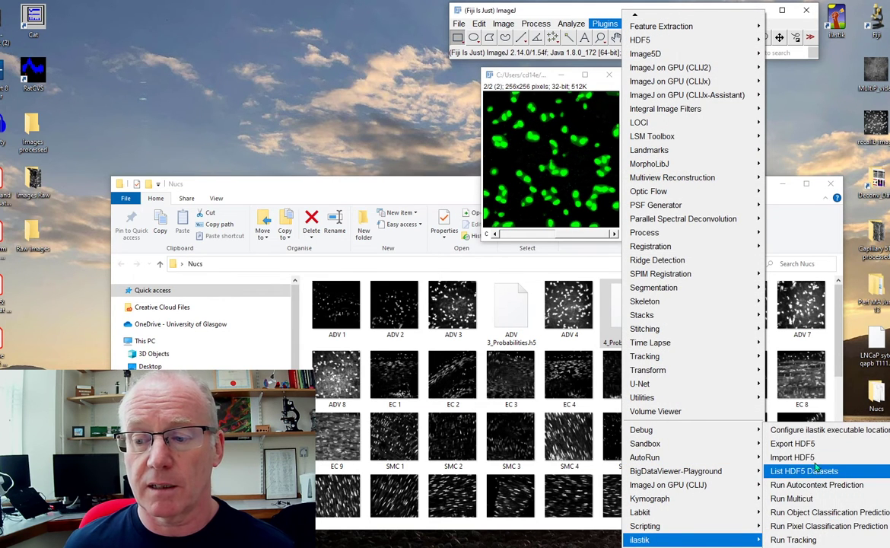
click(792, 458)
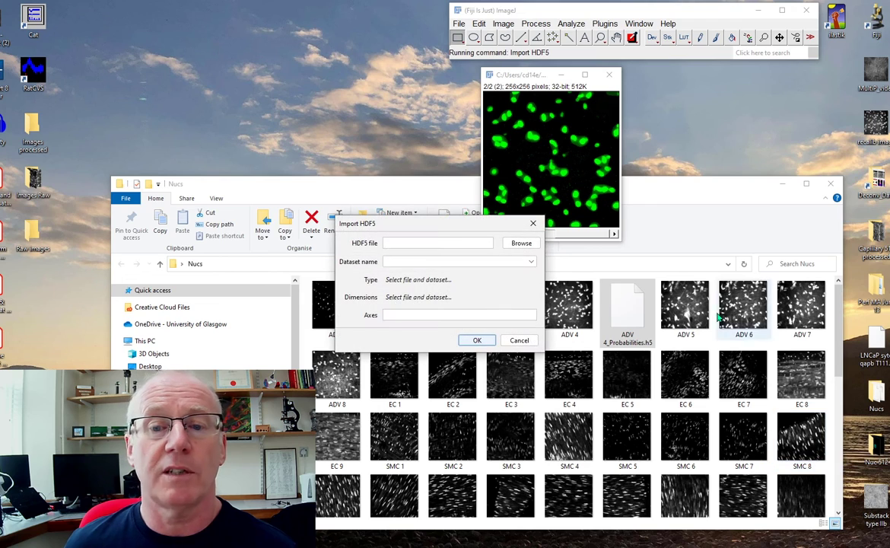
click(522, 243)
click(799, 192)
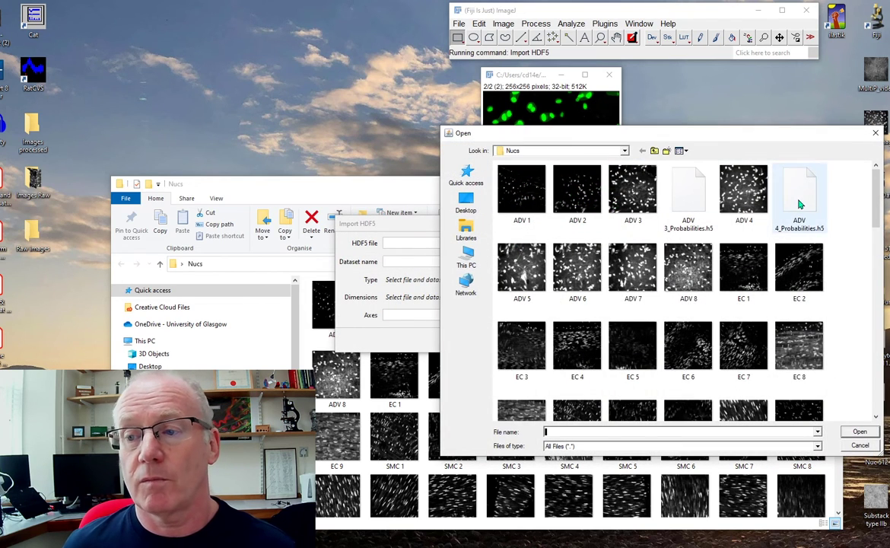
click(858, 432)
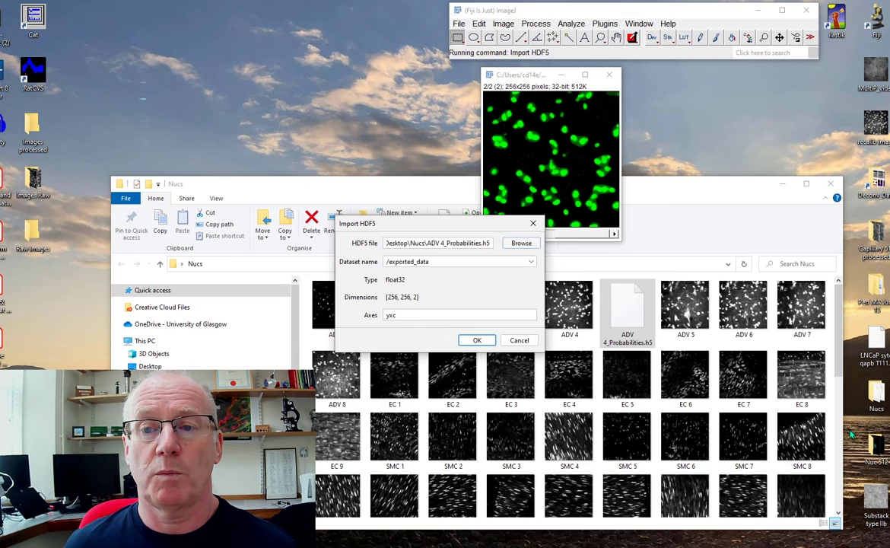
click(478, 340)
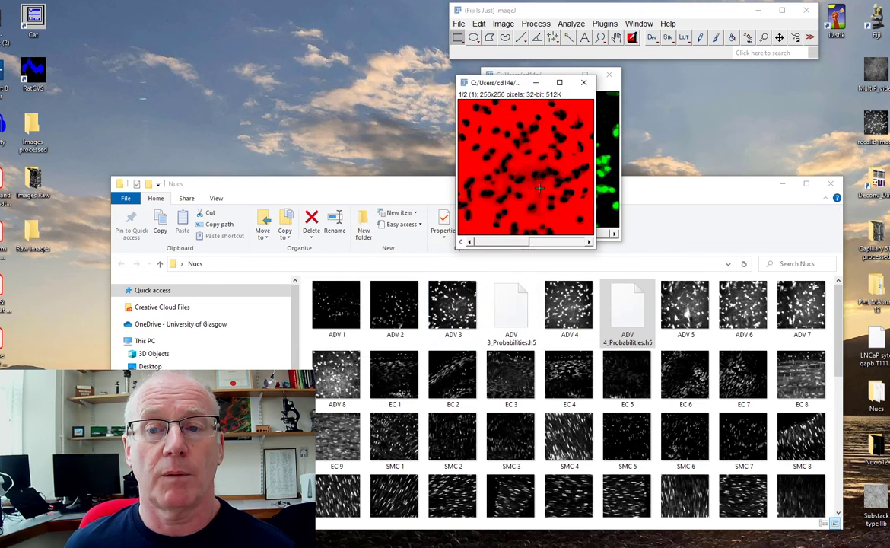
drag(529, 79, 707, 78)
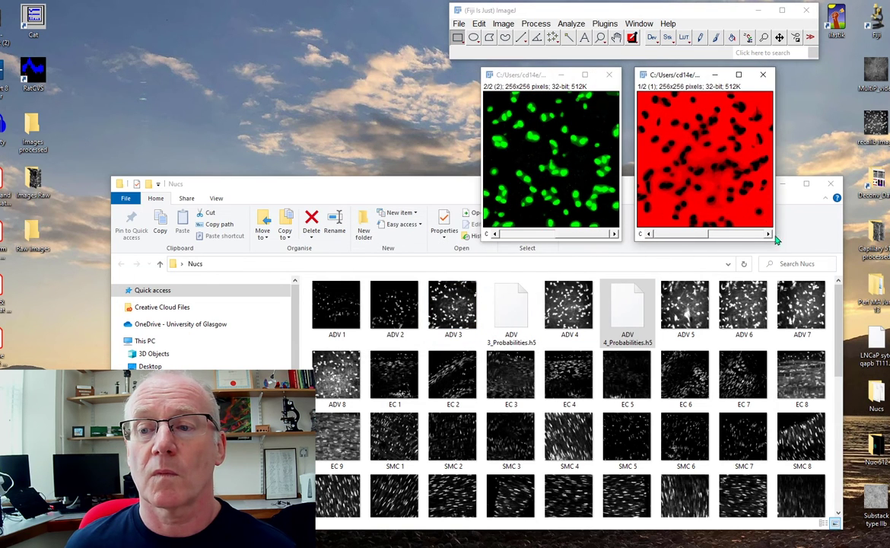
Show the prediction's nuclei channel (2/2) and open the raw ADV 4.tif in Fiji.
click(742, 236)
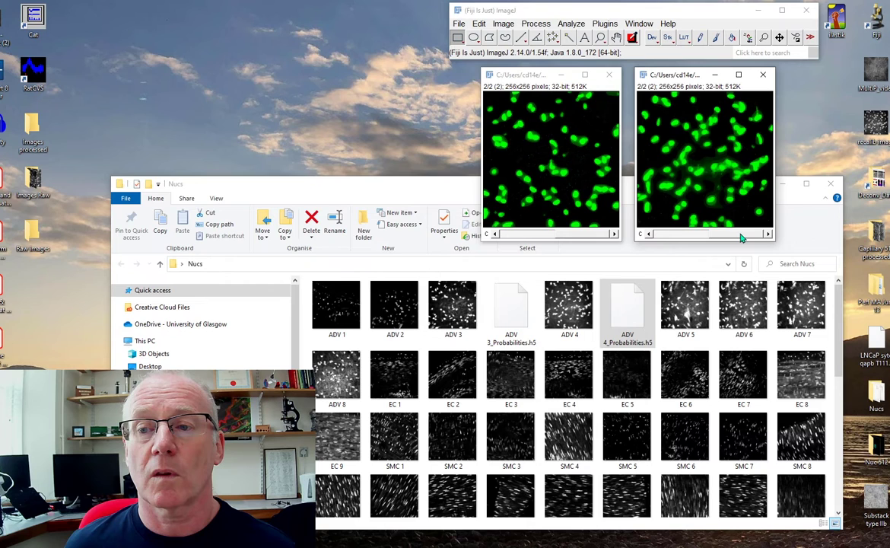
double_click(566, 309)
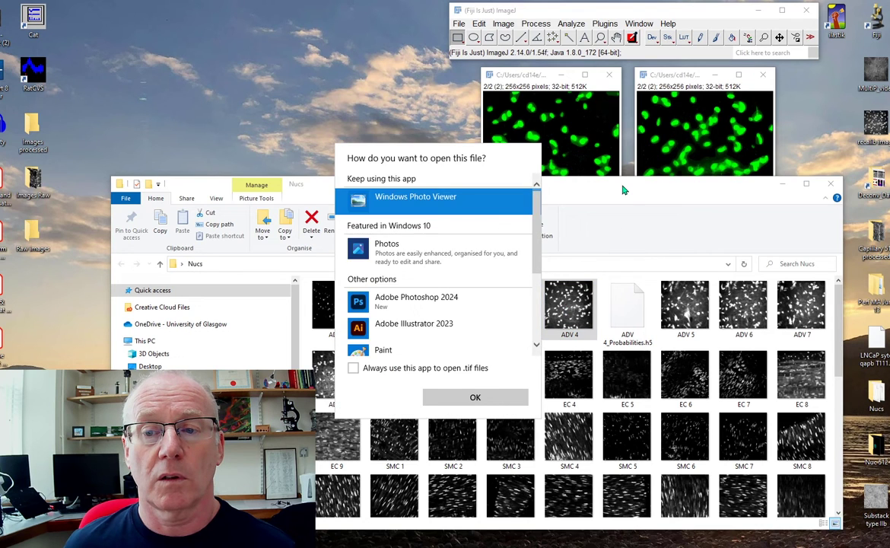
key(Escape)
drag(569, 305, 578, 53)
Line up the ADV 4.tif window beside the prediction and move the Nucs folder higher.
drag(523, 89, 547, 81)
drag(647, 185, 651, 260)
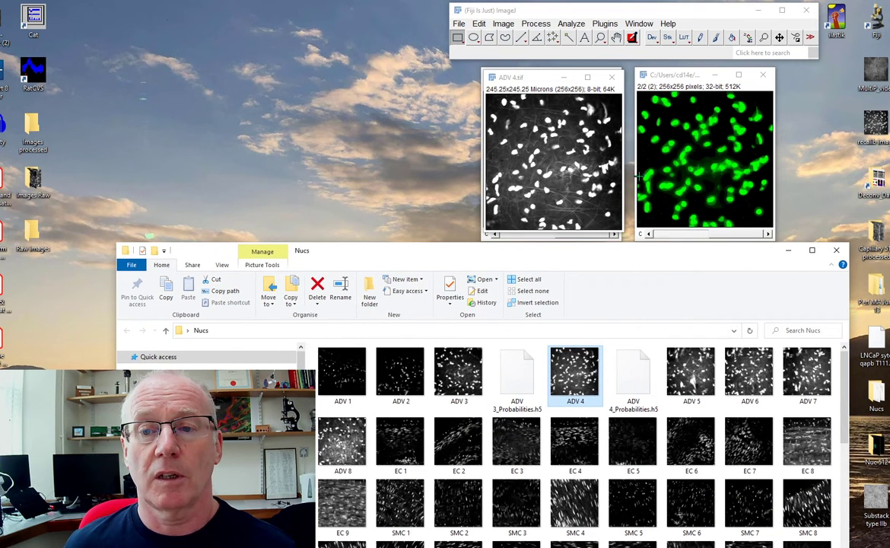
mouse_move(543, 81)
mouse_down()
mouse_move(530, 83)
mouse_move(542, 81)
mouse_up()
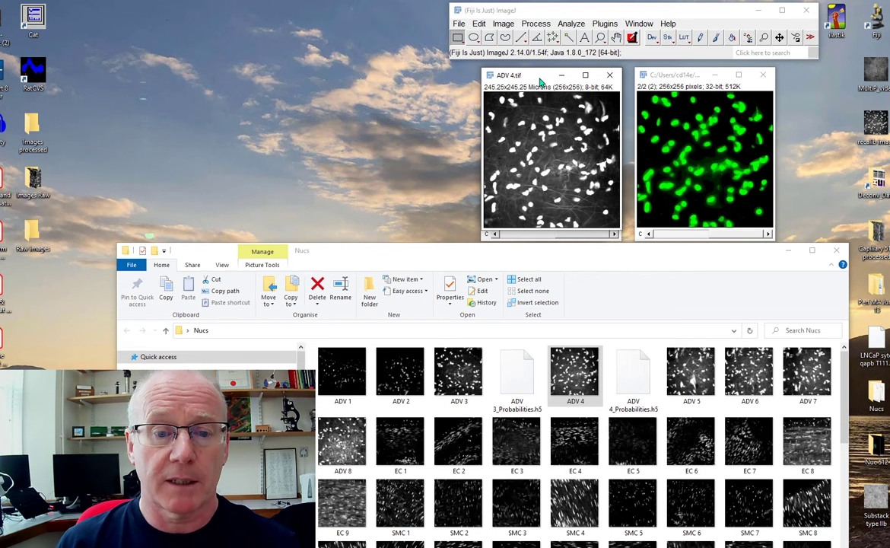
click(590, 256)
drag(552, 260, 572, 144)
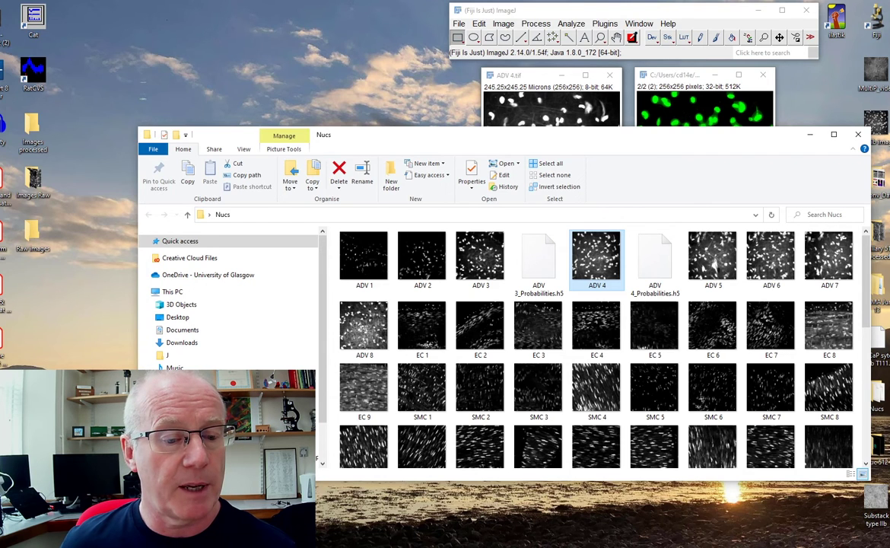
click(142, 97)
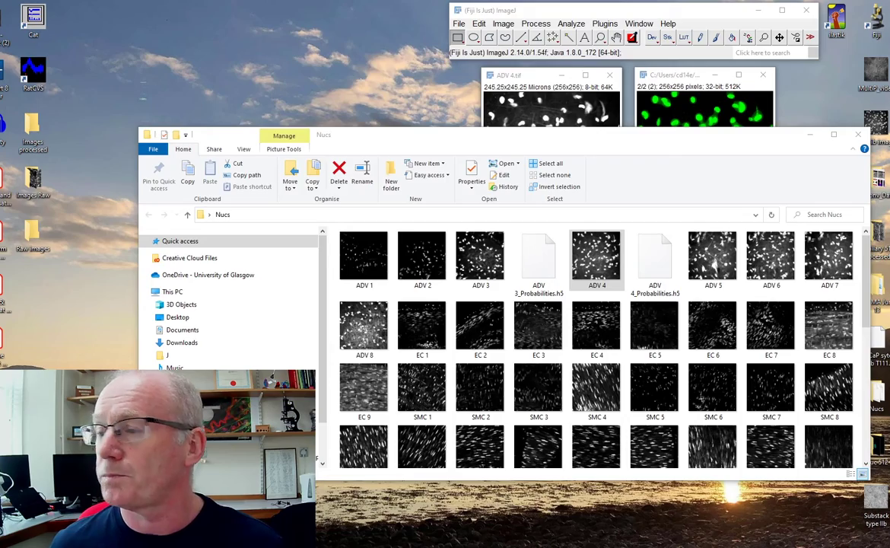
Switch to bioimage.io in the browser and scroll down through the models gallery and back up.
key(alt+Tab)
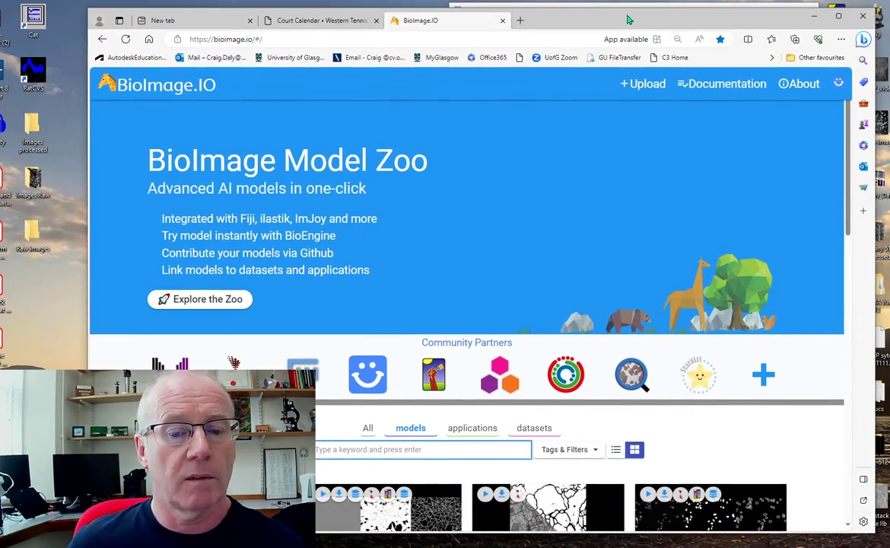
scroll(588, 232, down, 3)
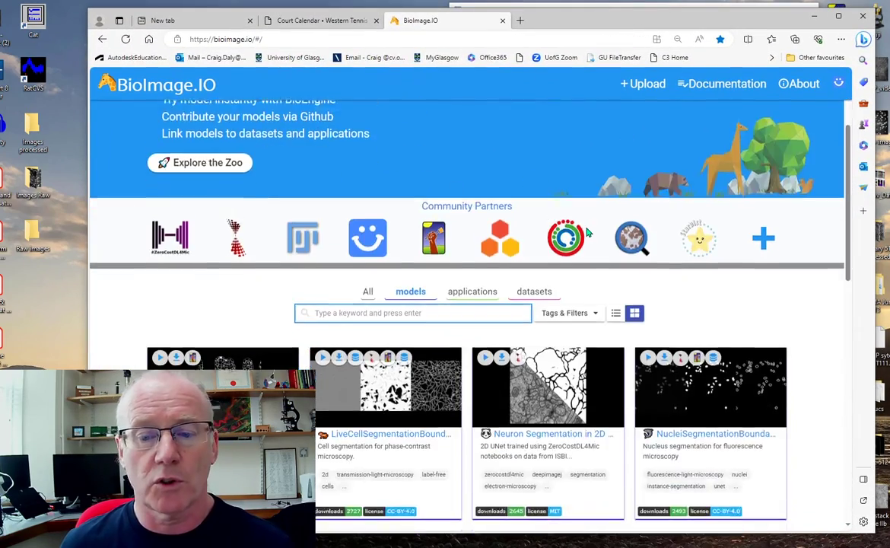
scroll(588, 232, down, 12)
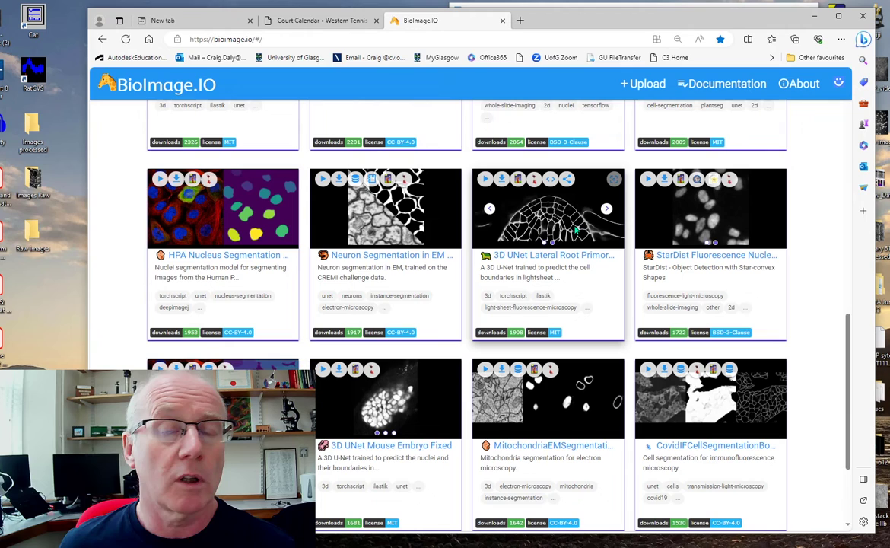
scroll(577, 233, down, 3)
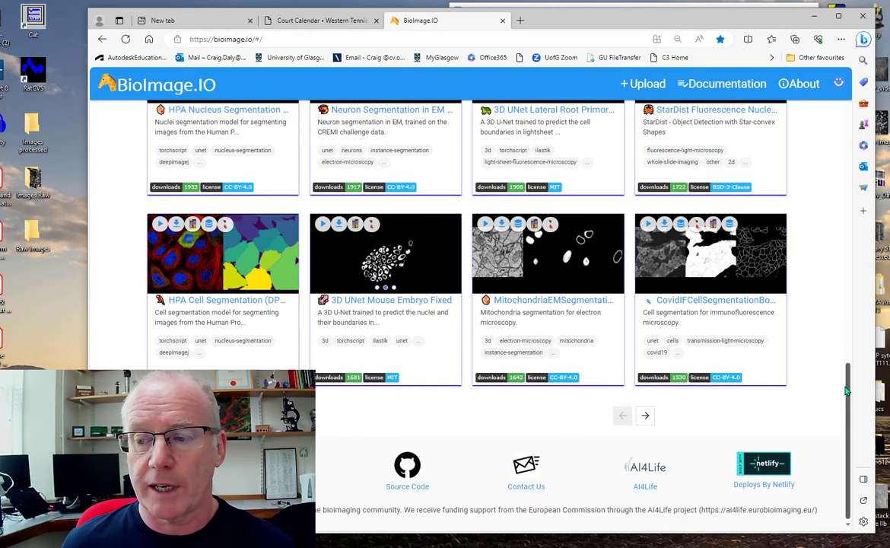
drag(849, 391, 842, 204)
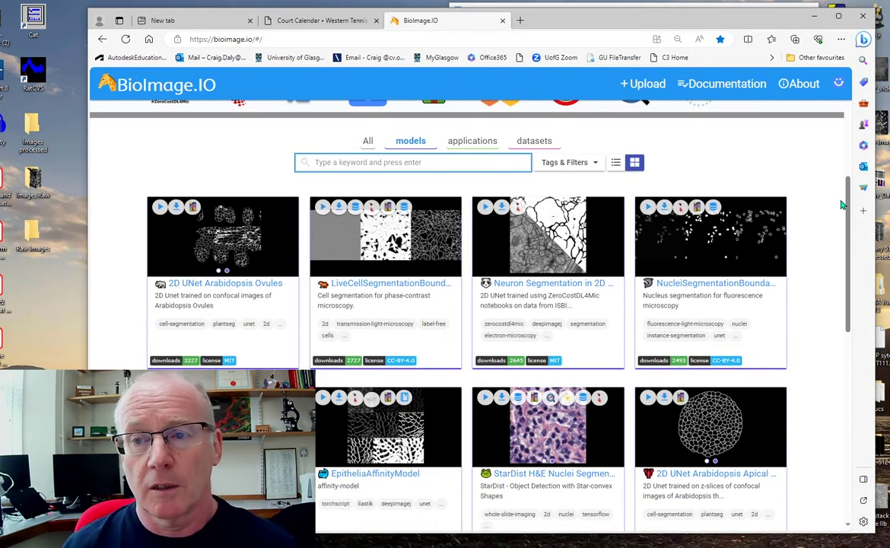
Minimise the browser to bring back ADV 4.tif and its prediction in Fiji.
click(815, 17)
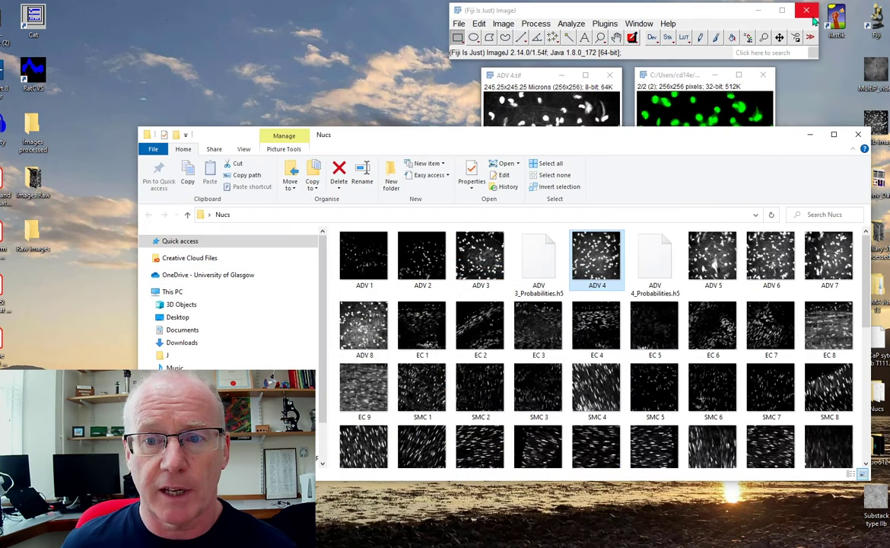